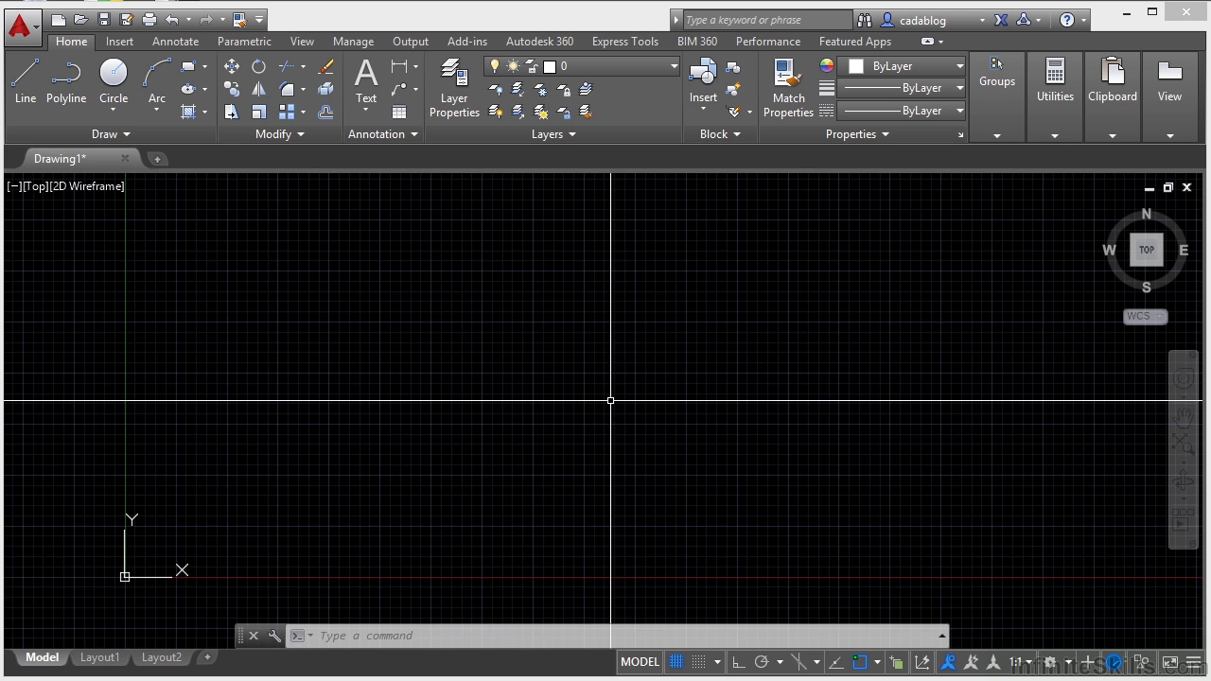
Step: Draw a rectangle in the upper middle of Drawing1 with REC, then start the LINE command
type("rec")
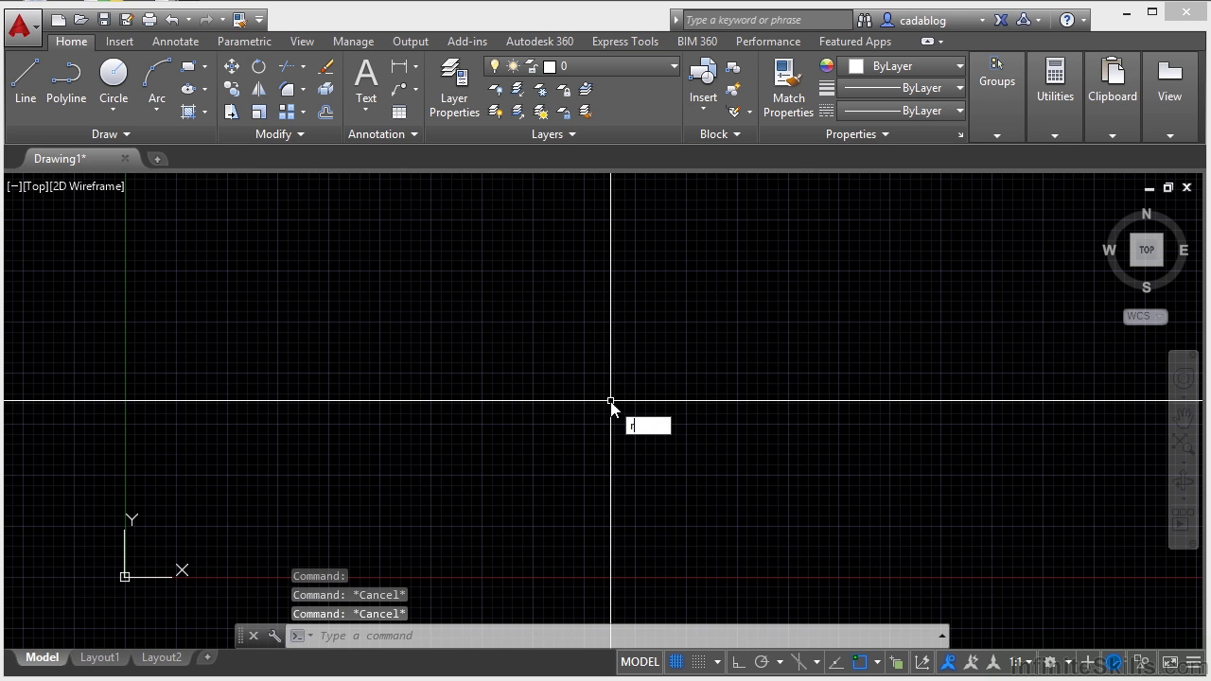
key("Return")
left_click(348, 275)
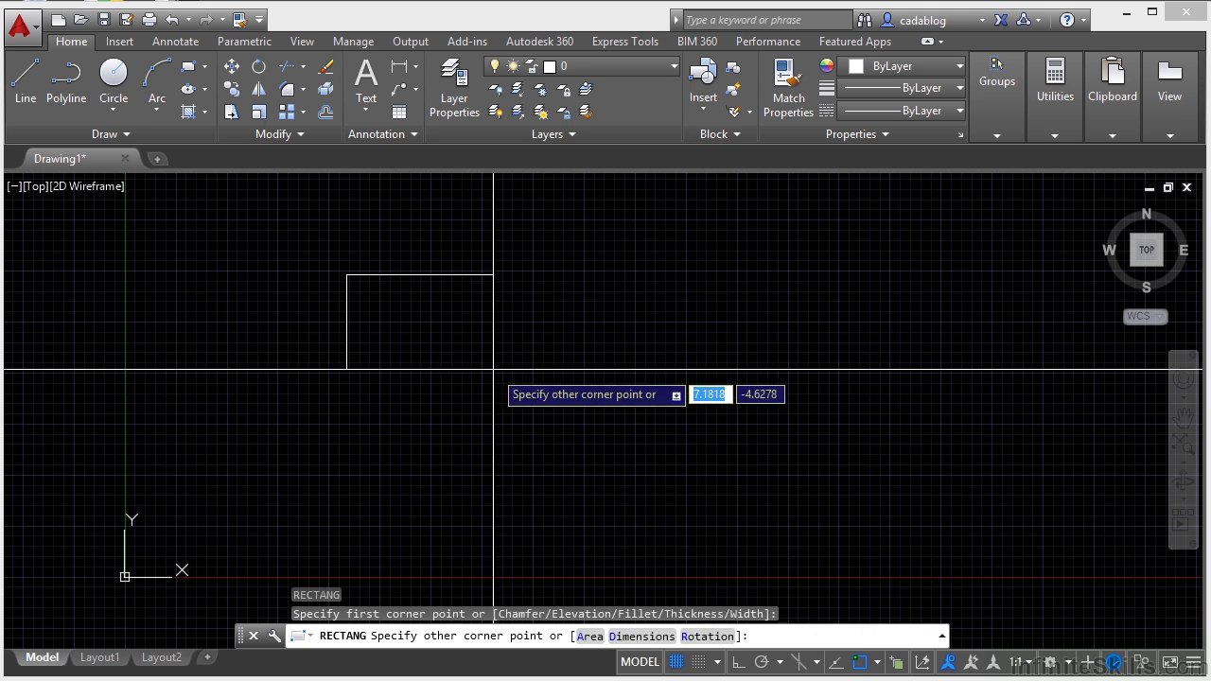
left_click(492, 368)
type("line")
key("Return")
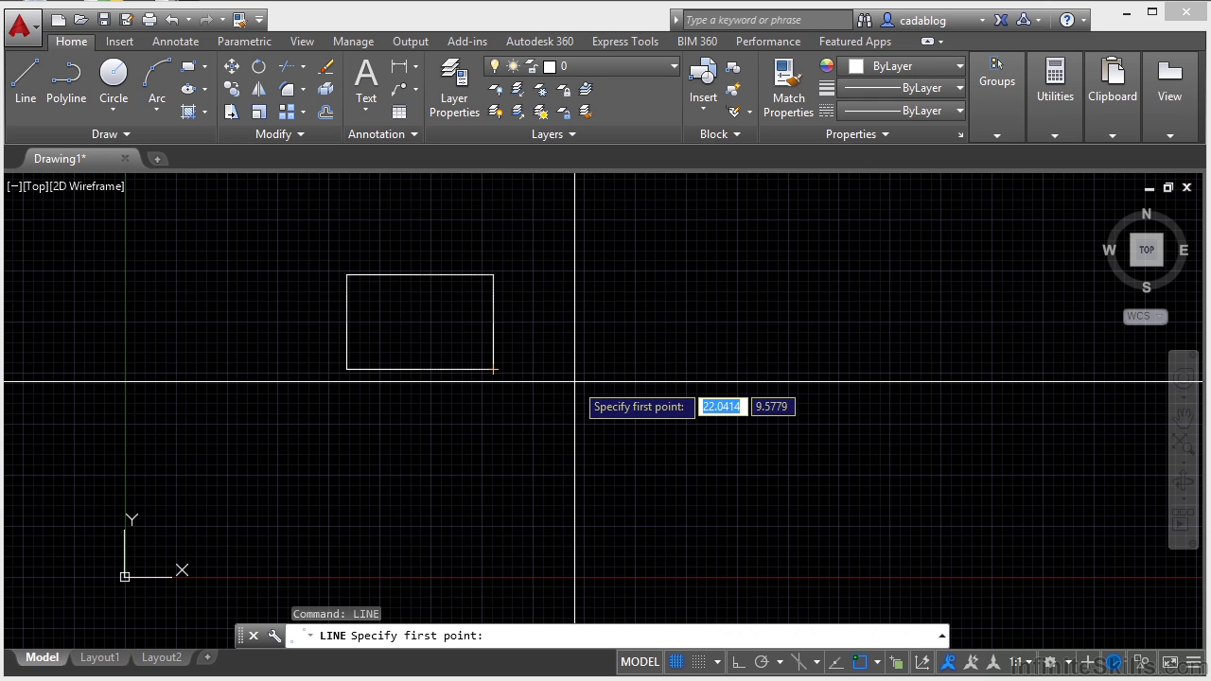
Step: With object snap toggled off and back on, draw a line down-right from the rectangle's lower-right corner
left_click(859, 662)
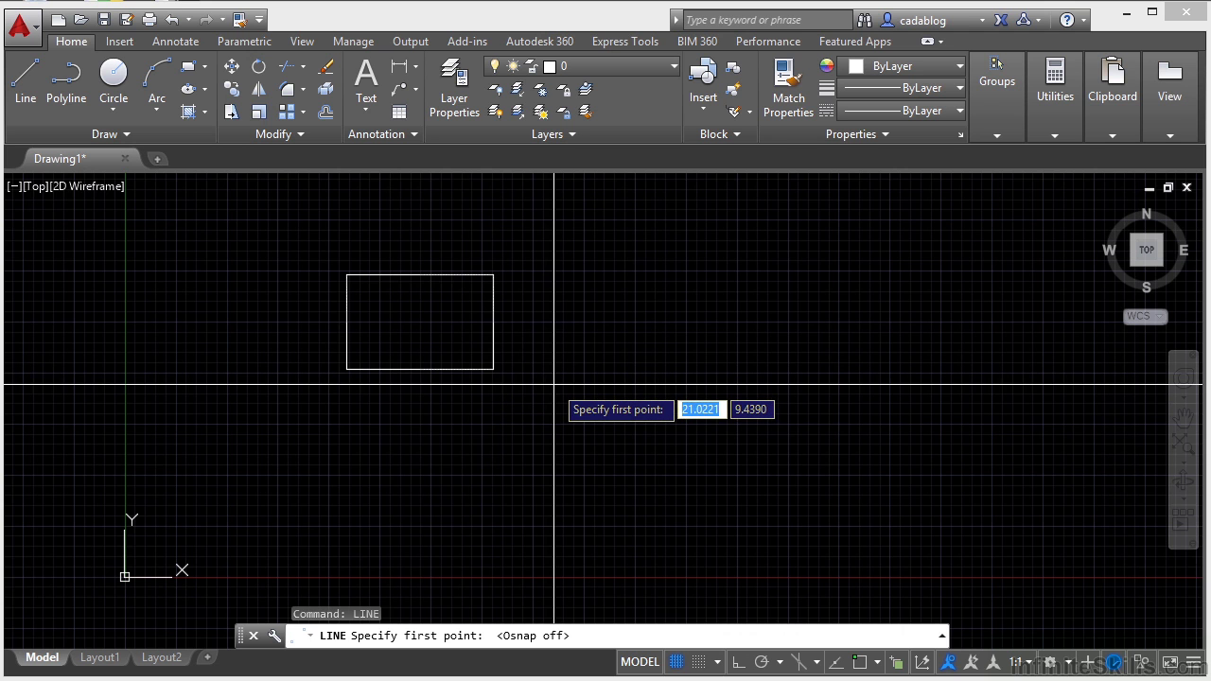
key("F3")
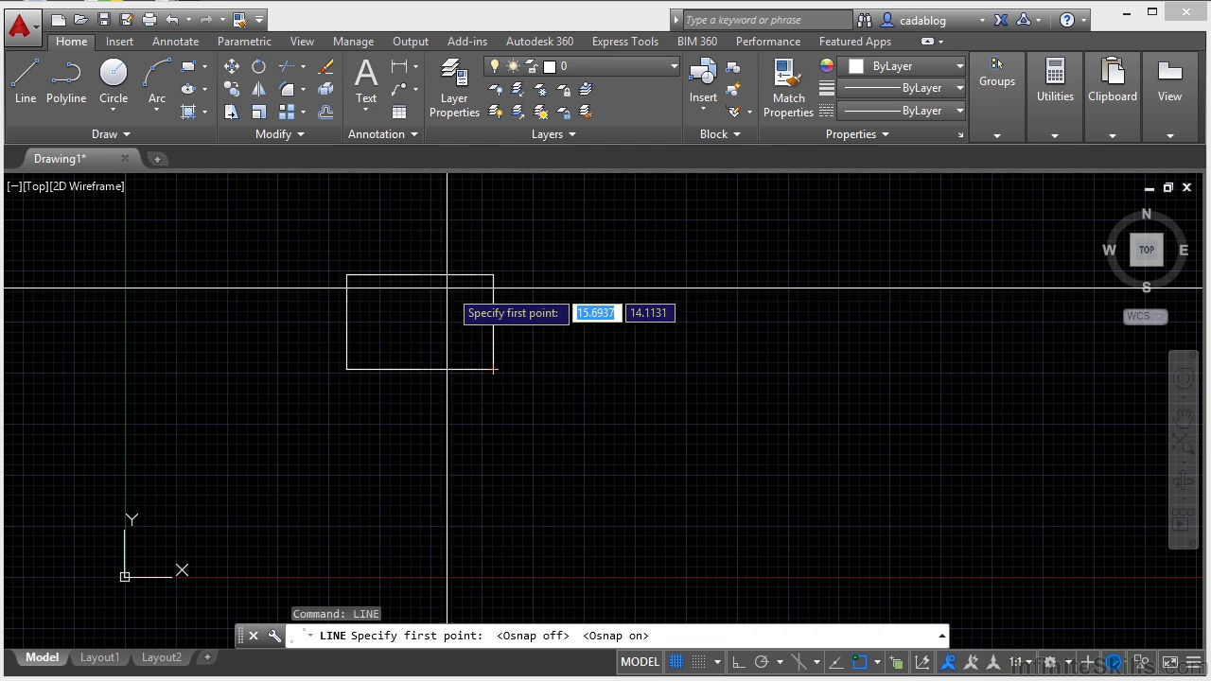
left_click(492, 369)
left_click(609, 414)
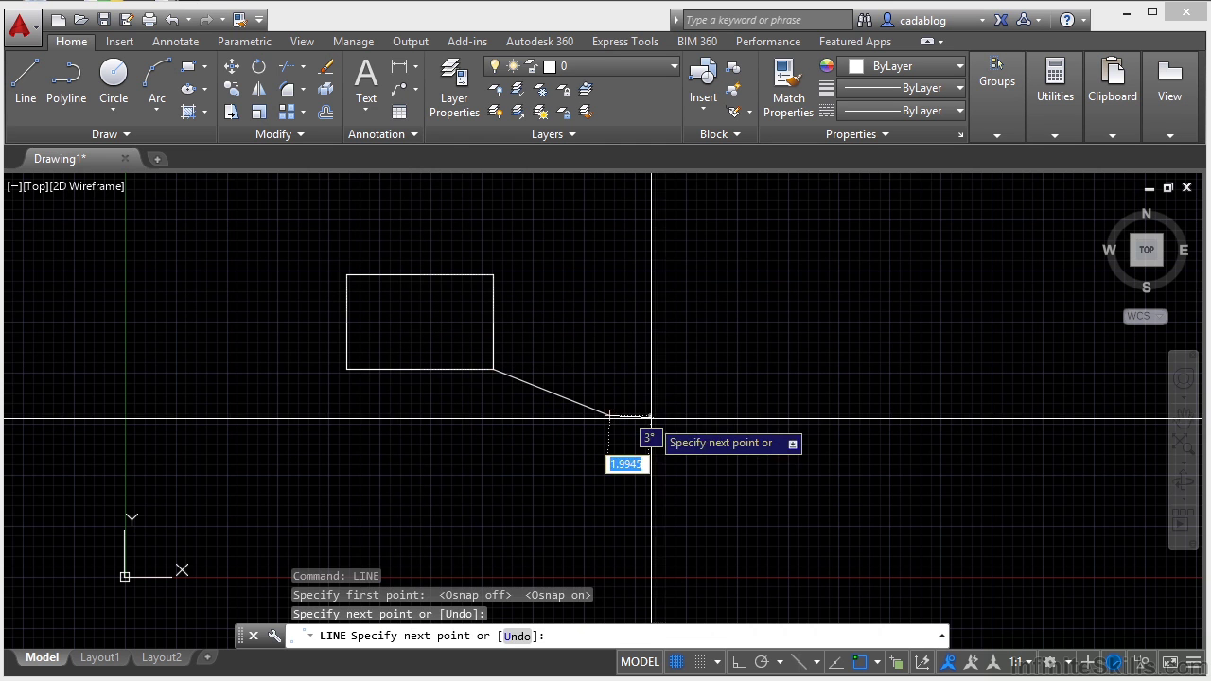
key("Return")
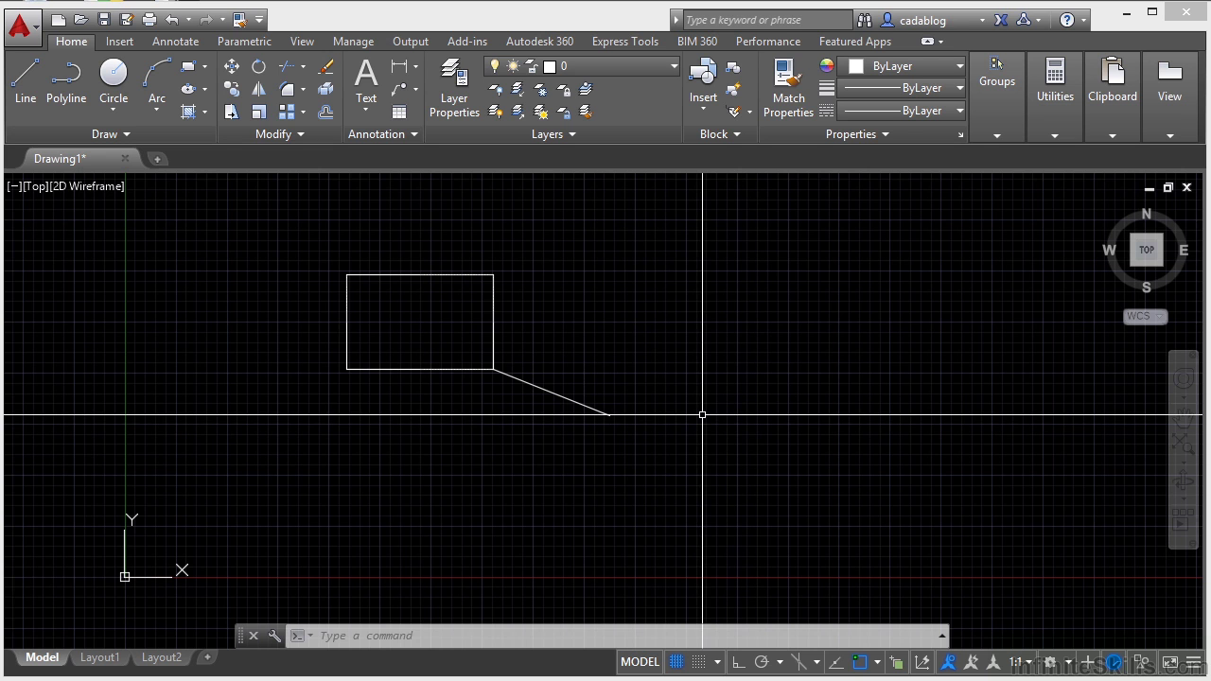
Step: With Ortho on, draw a connected orthogonal line chain outlining a large box and a smaller inner box
type("l")
key("Return")
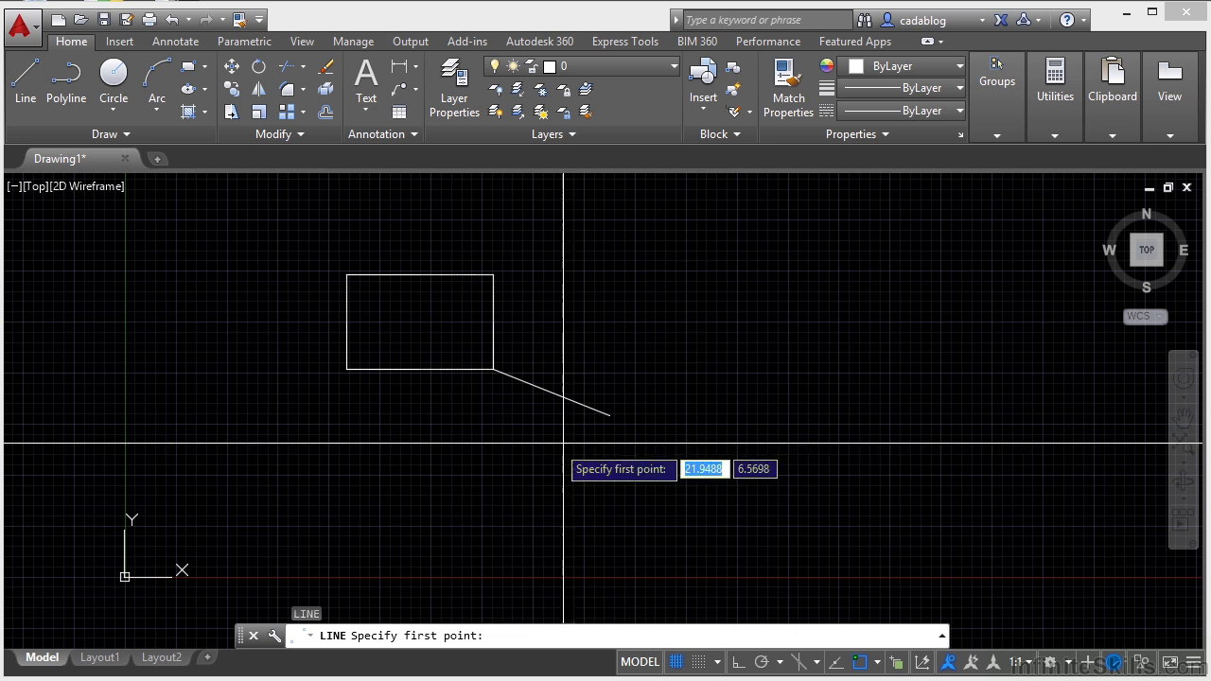
left_click(431, 464)
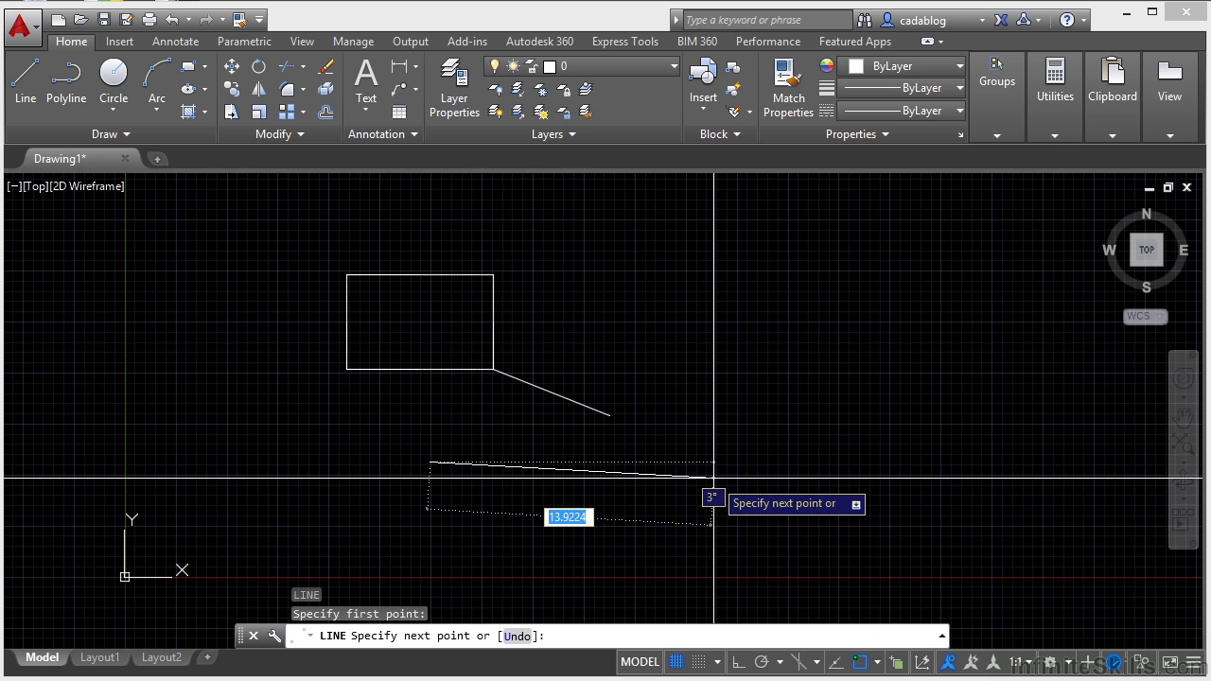
key("F8")
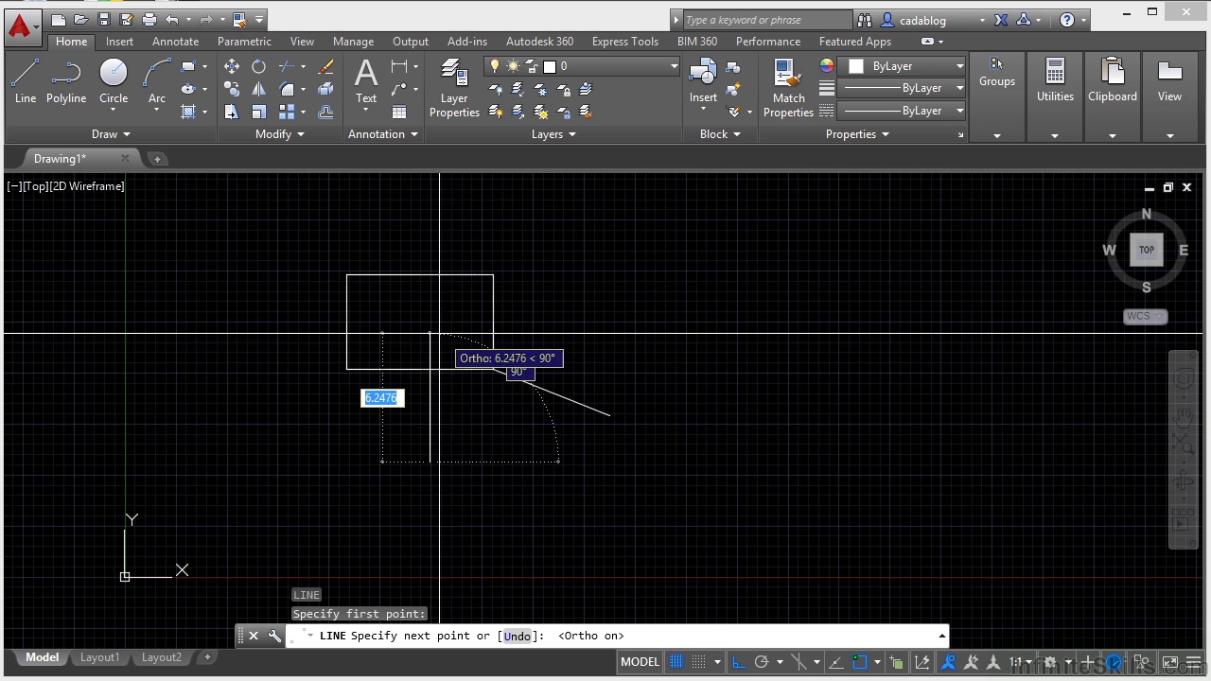
left_click(433, 219)
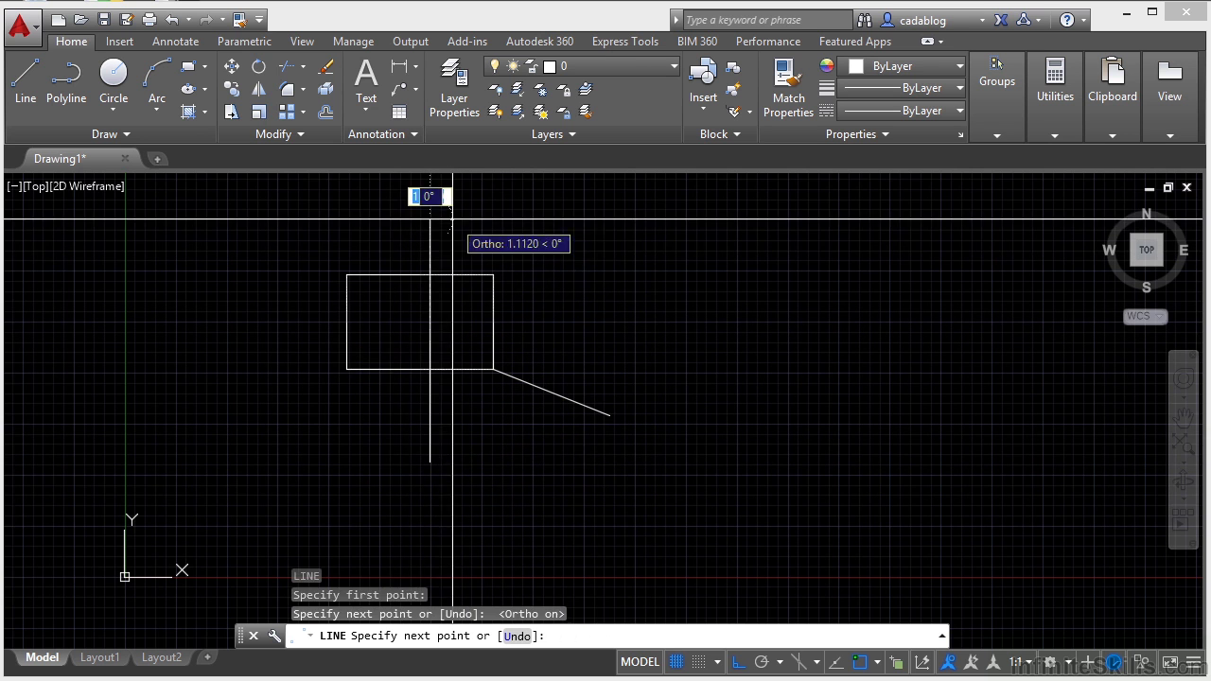
left_click(618, 220)
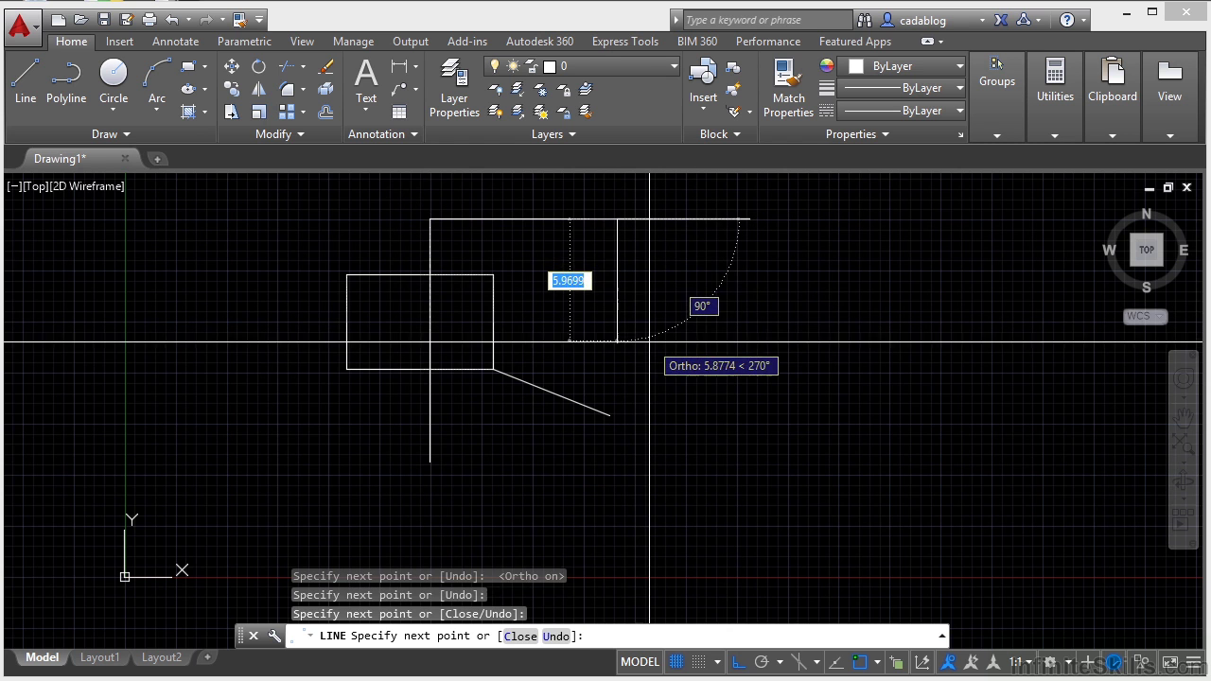
left_click(618, 348)
left_click(857, 348)
left_click(857, 256)
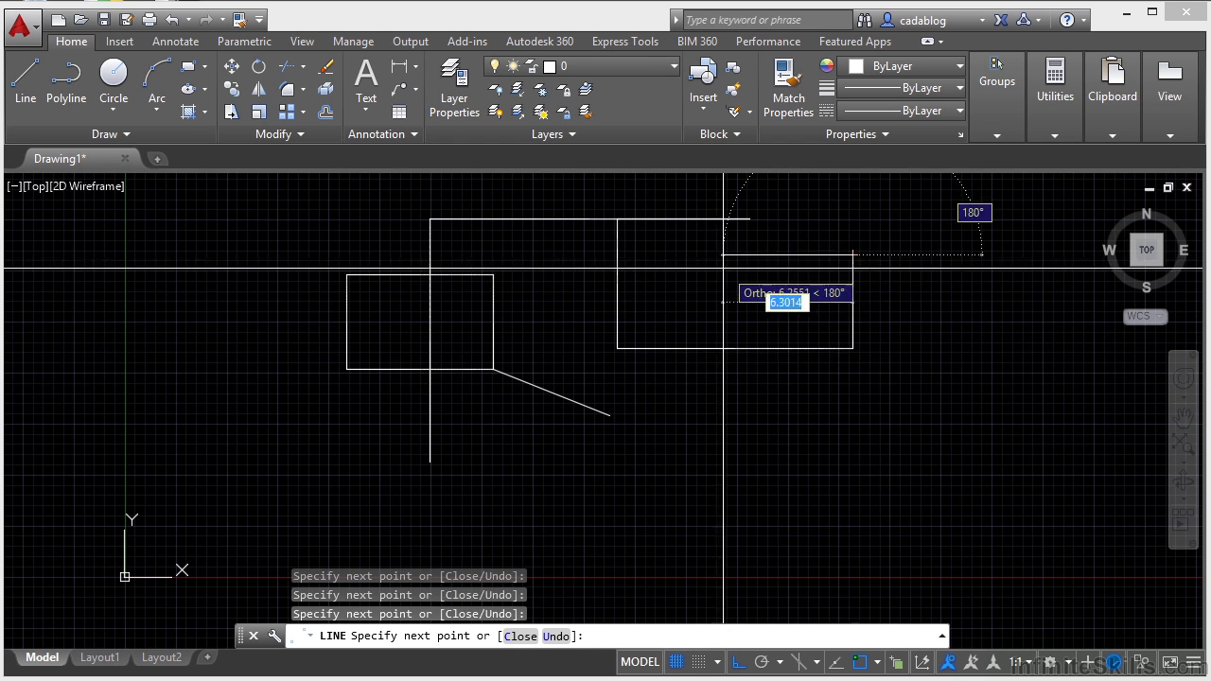
left_click(723, 256)
left_click(723, 322)
left_click(798, 322)
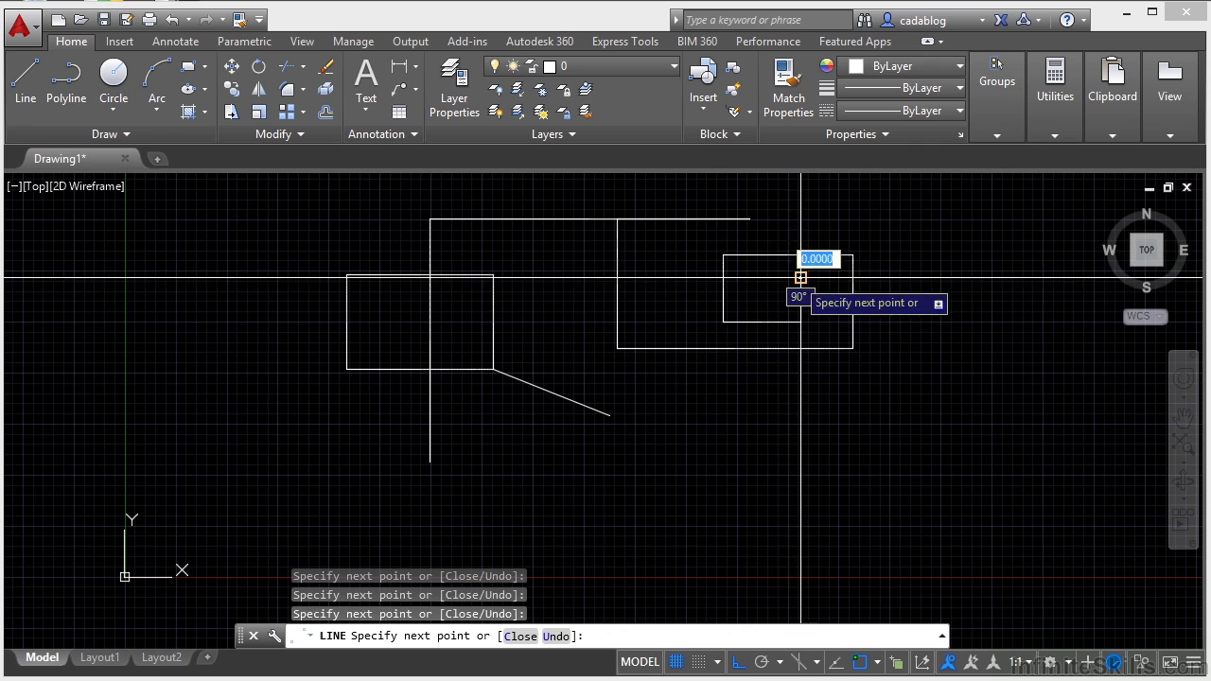
left_click(800, 277)
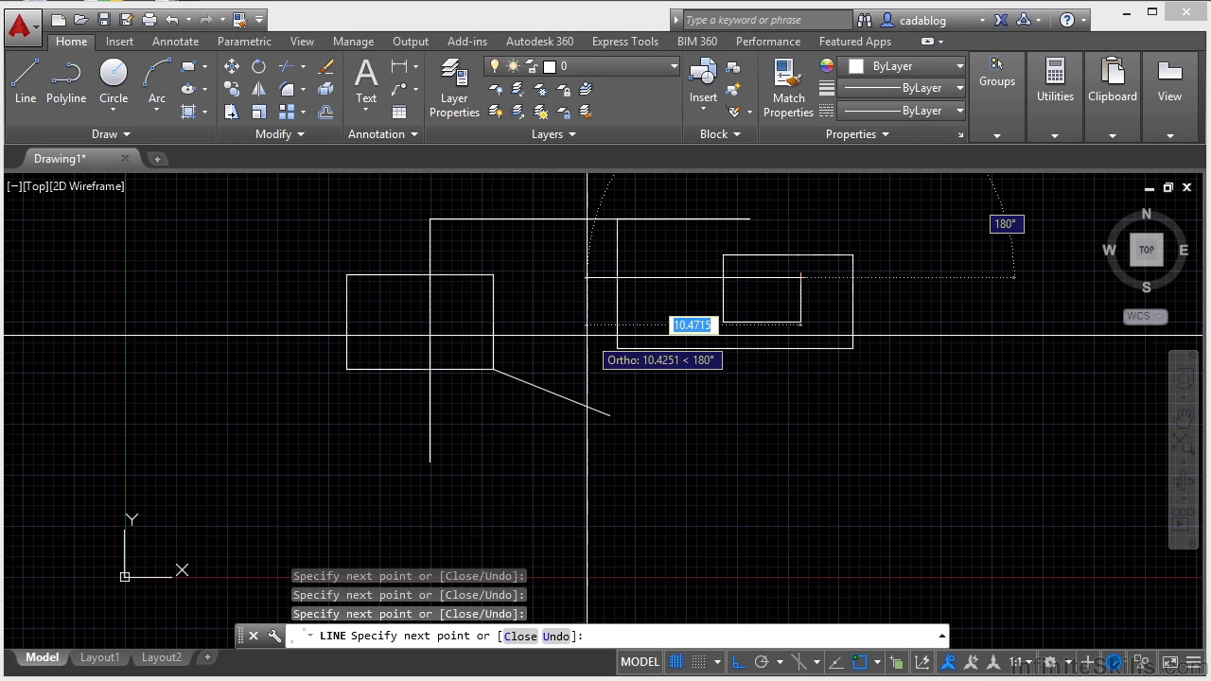
Step: Extend the chain with diagonals joining the box corners to the first rectangle's corners, then end the line
left_click(617, 349)
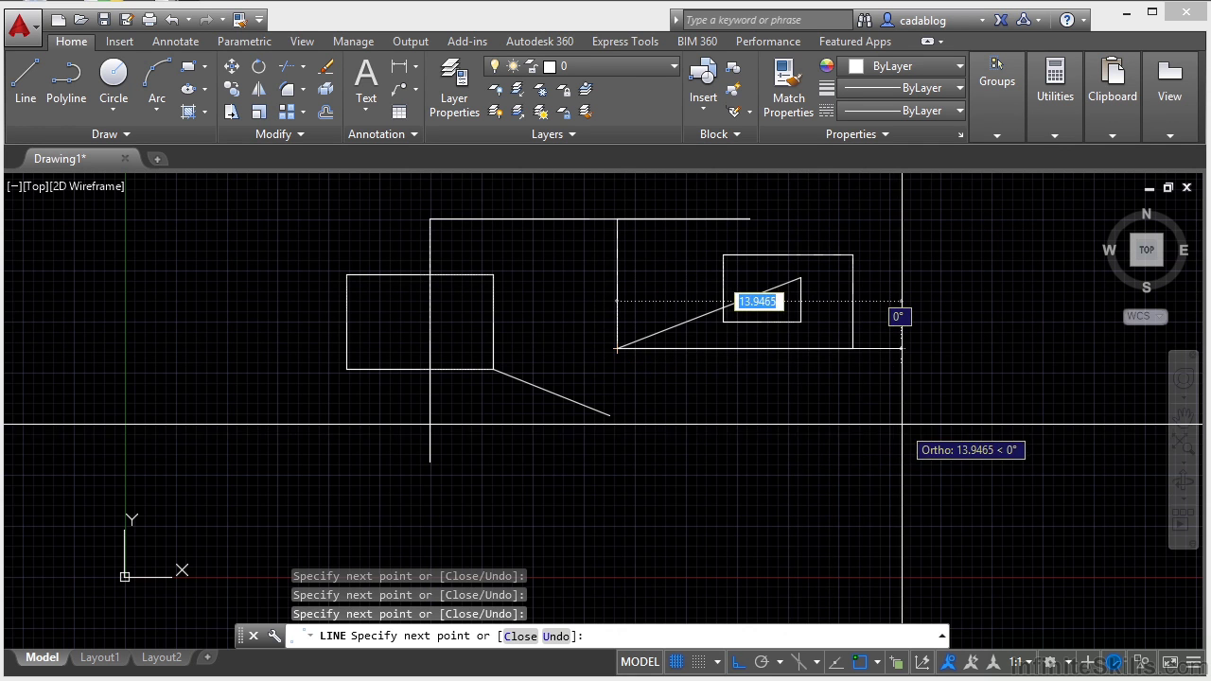
left_click(494, 369)
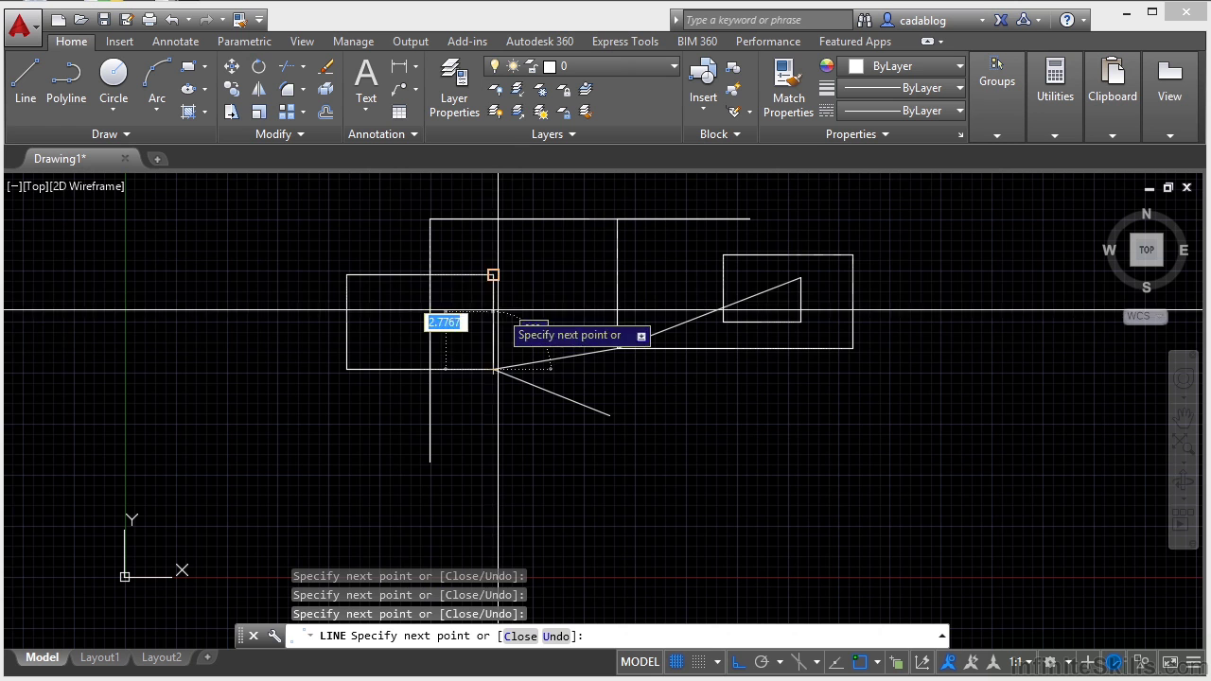
left_click(347, 274)
left_click(851, 254)
key("Return")
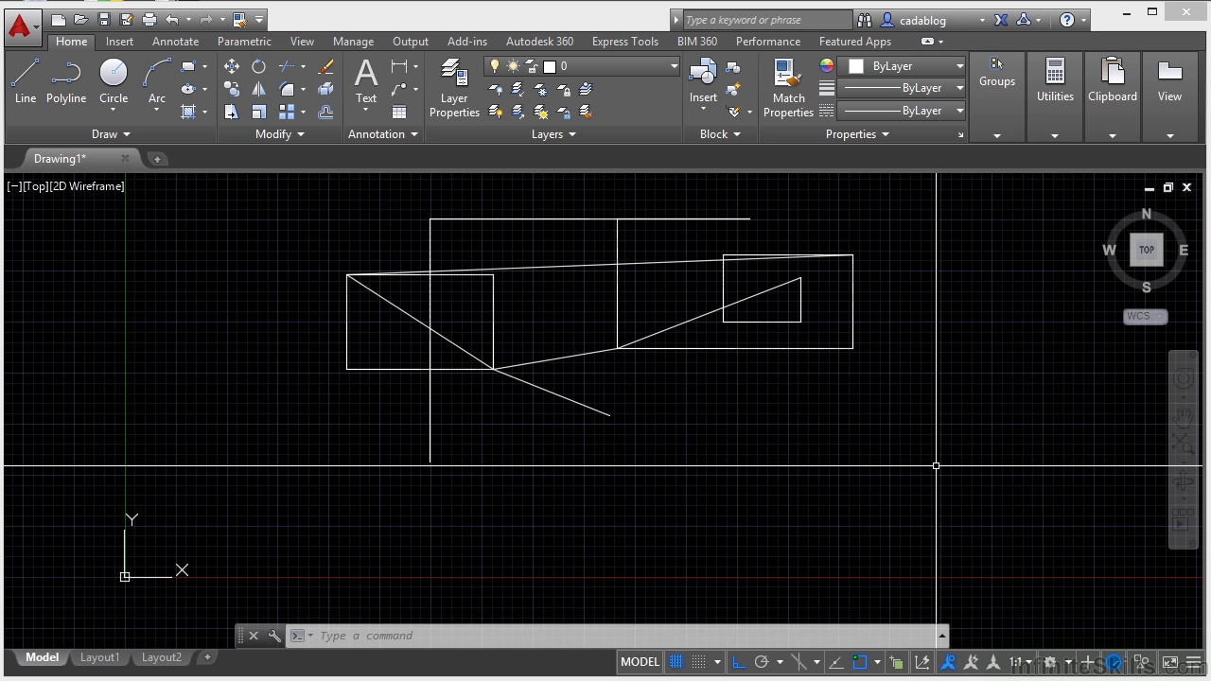
key("F1")
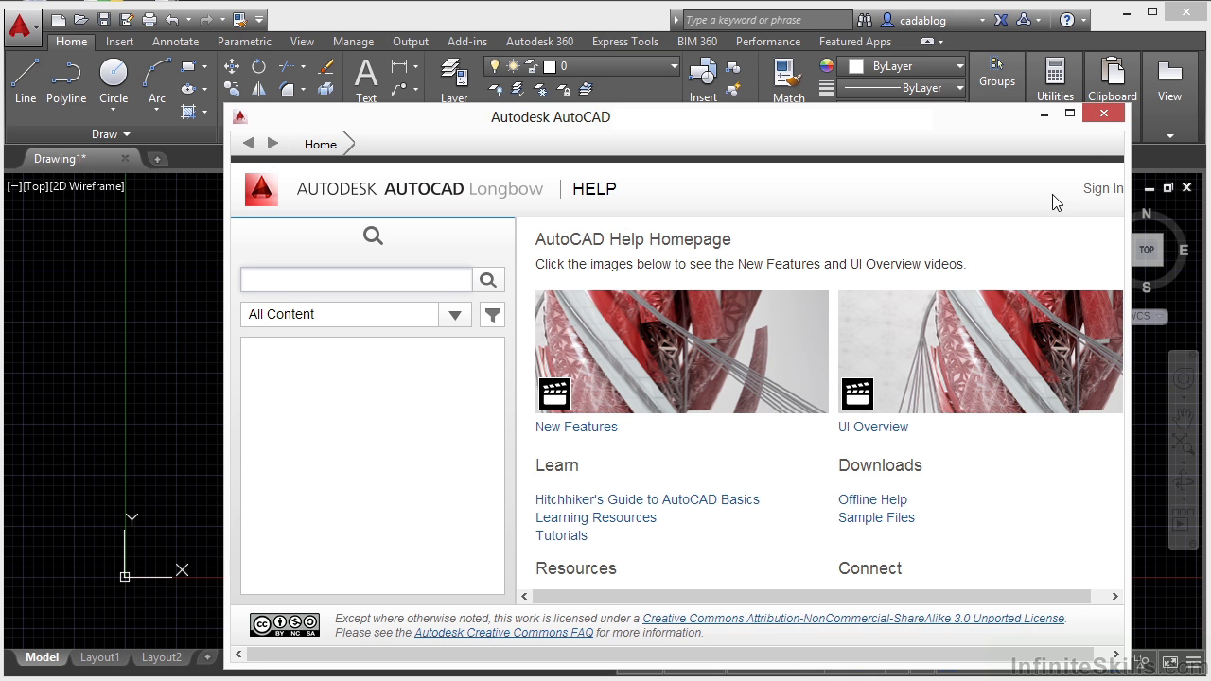
left_click(1100, 116)
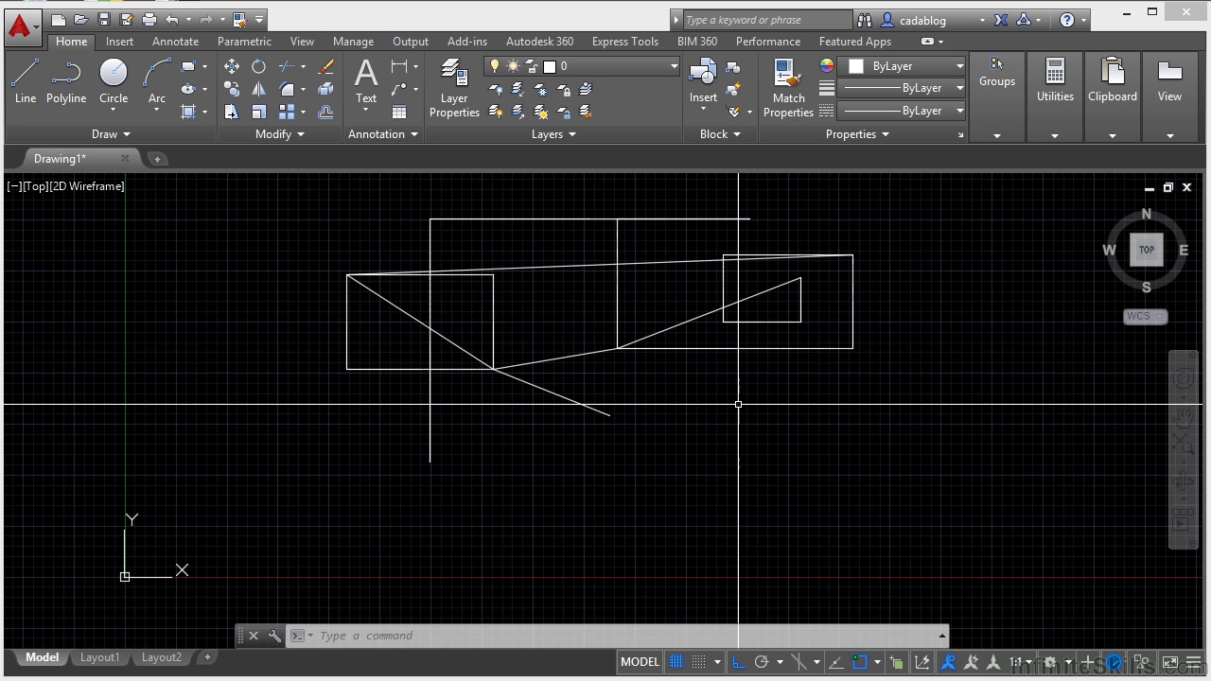
Step: Show and hide the command history, toggle 3D object snap on and off, and set isoplane Top
key("F2")
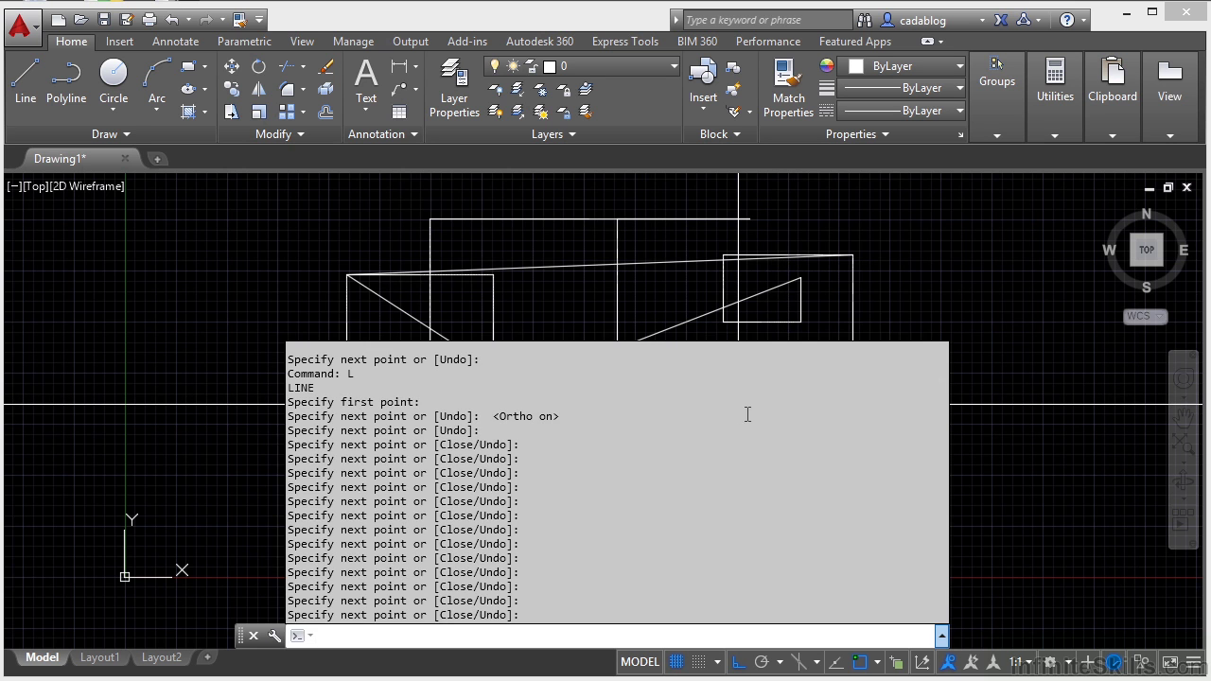
key("F2")
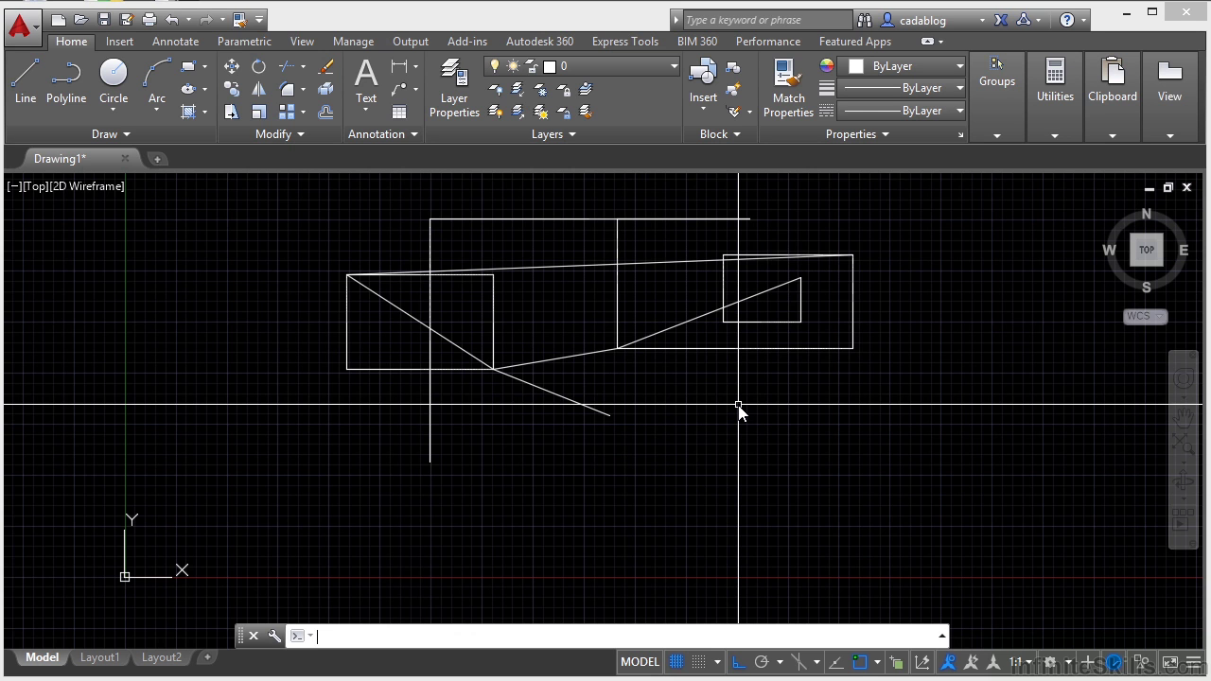
key("F4")
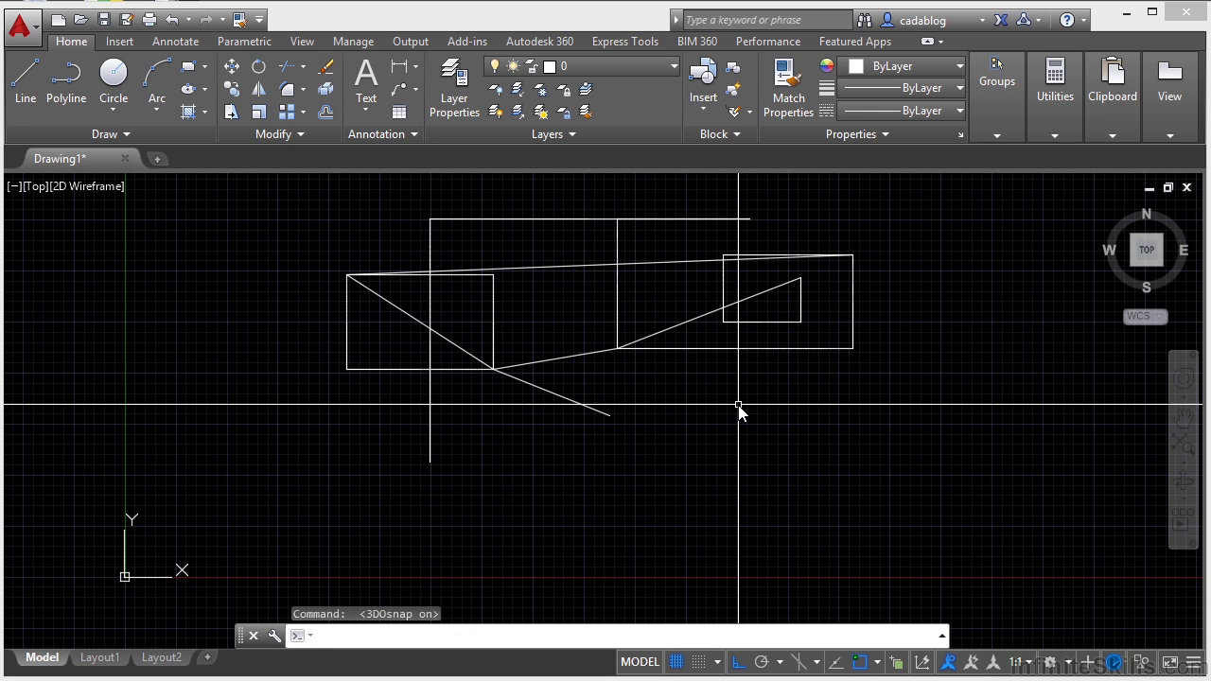
key("F4")
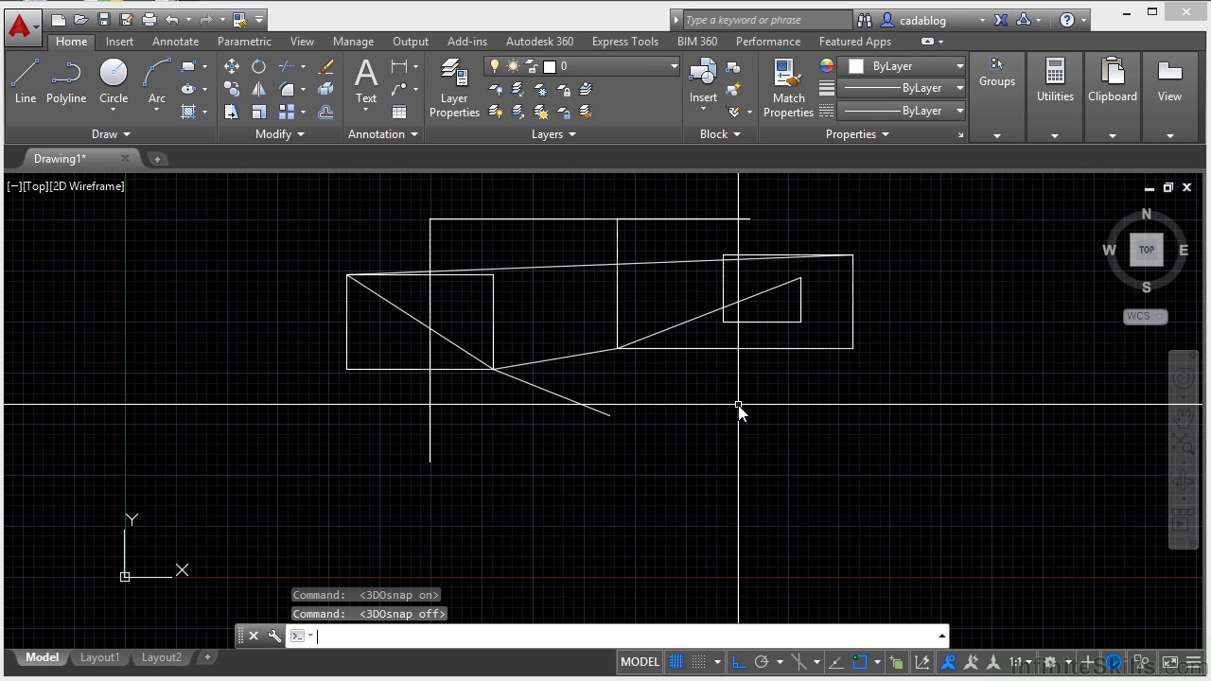
key("F5")
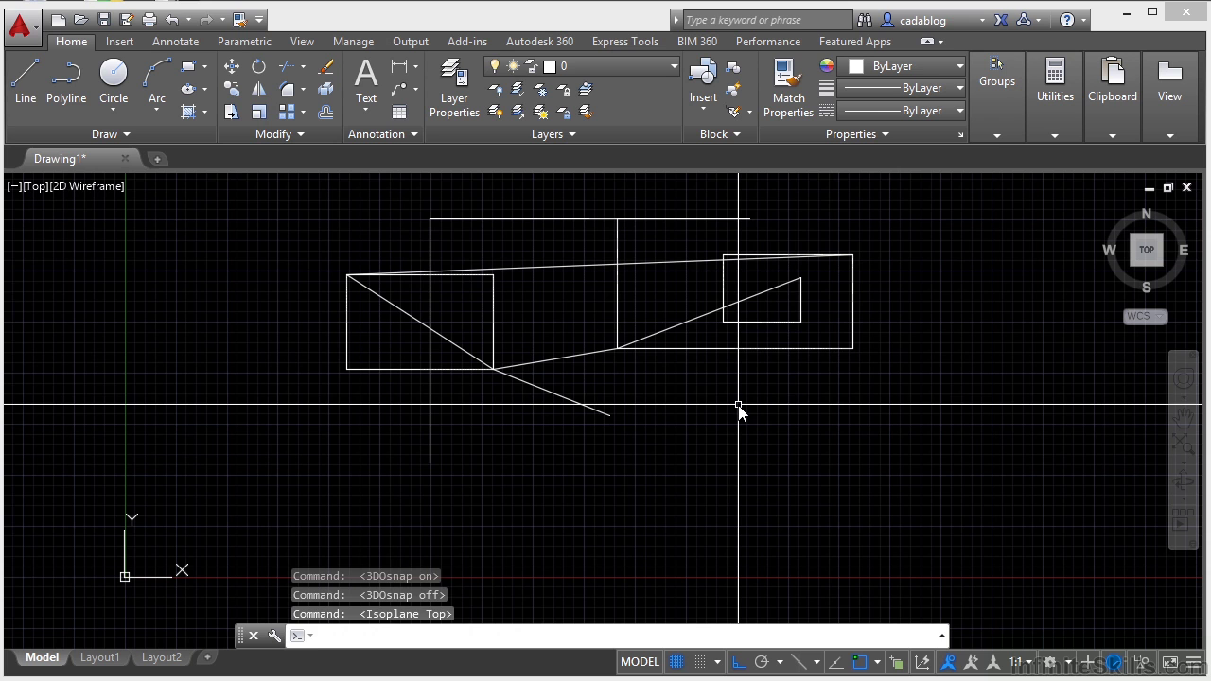
Step: Cycle the isoplane to Right then Left, toggle Dynamic UCS on and off, and toggle the grid
key("F5")
key("F5")
key("F5")
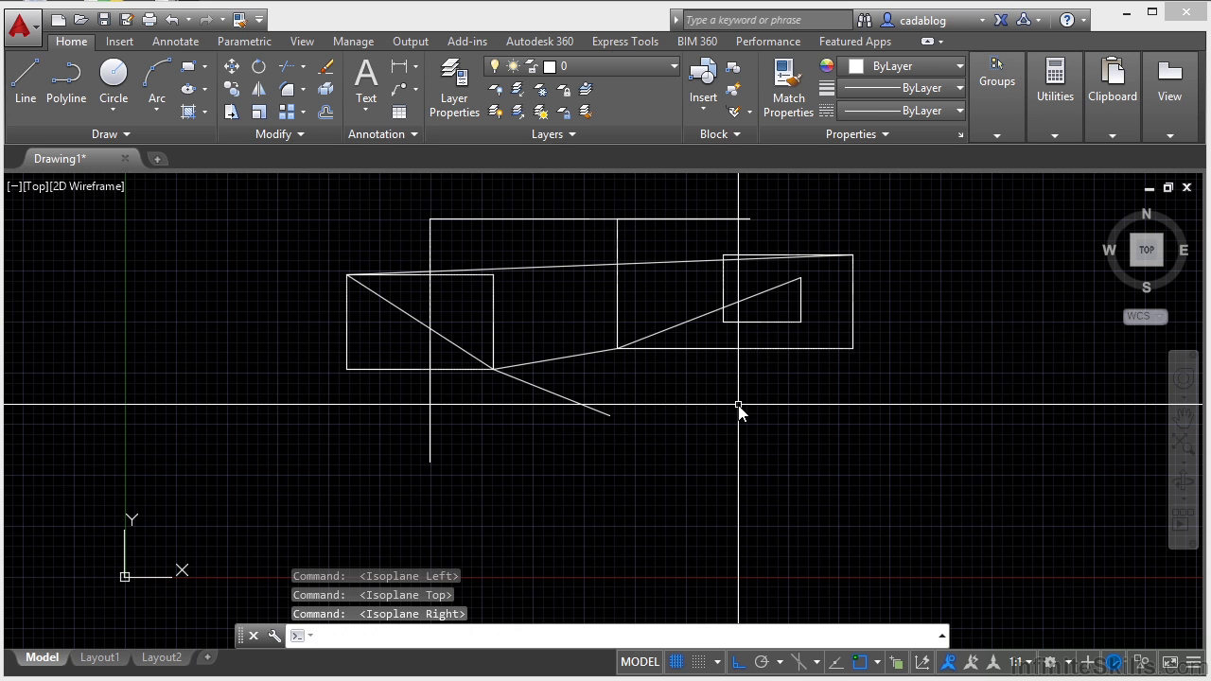
key("F5")
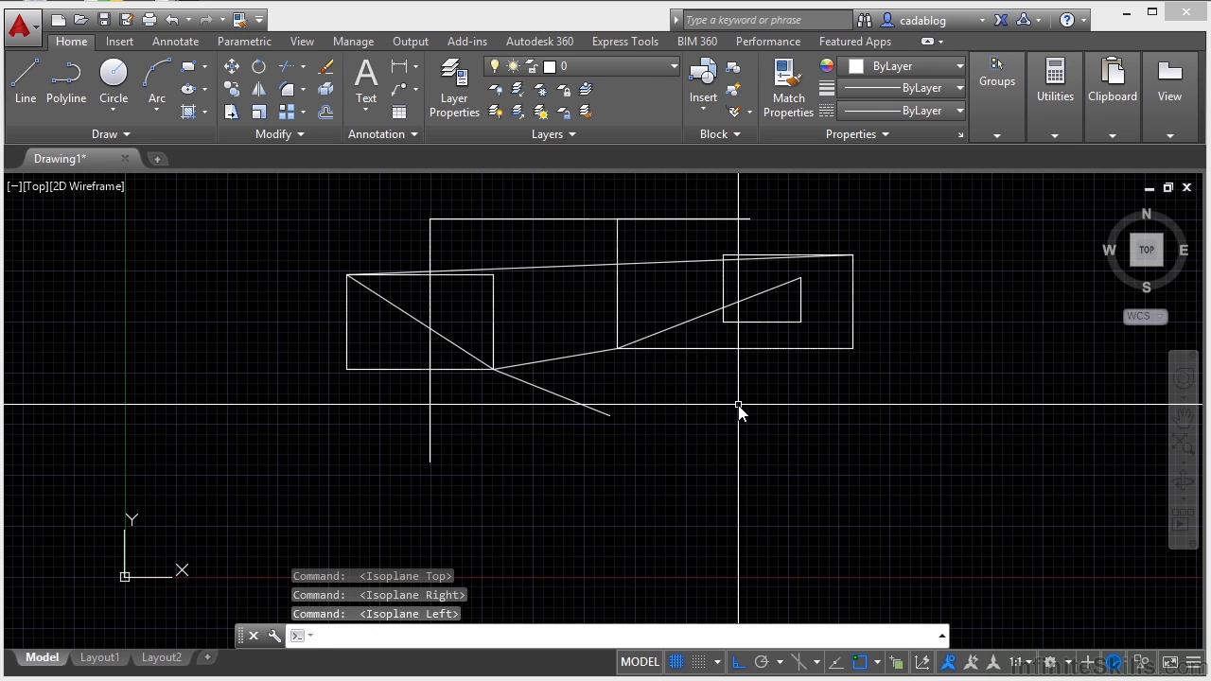
key("F6")
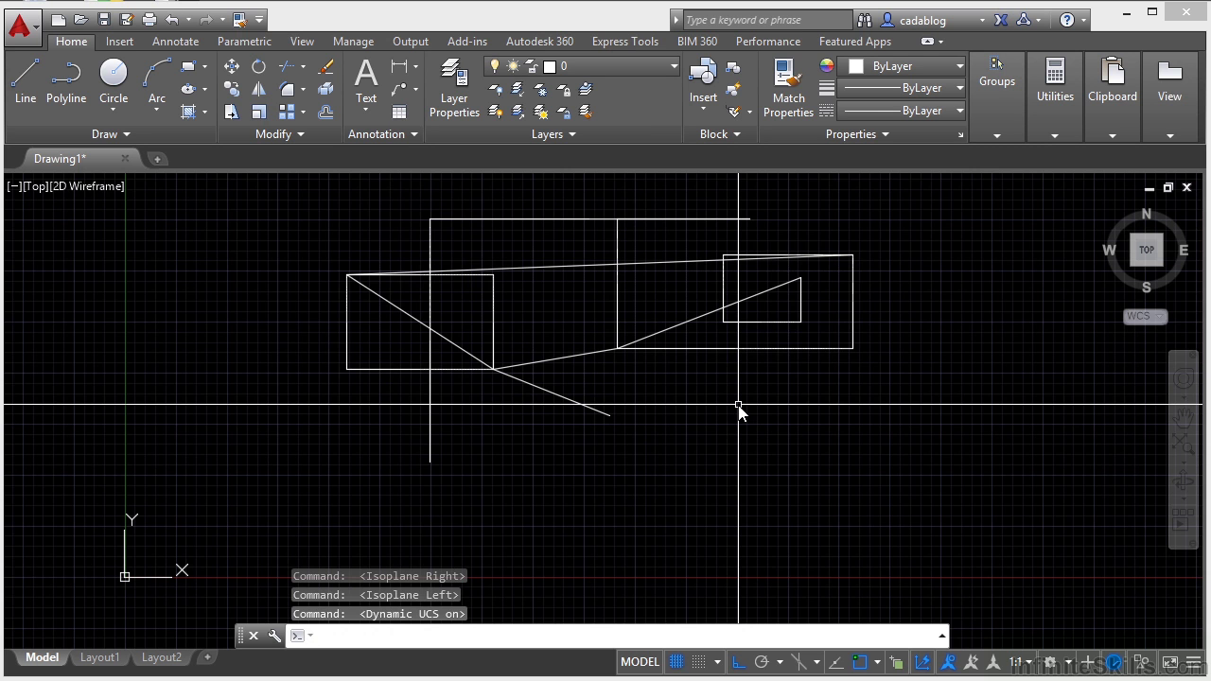
key("F6")
key("F7")
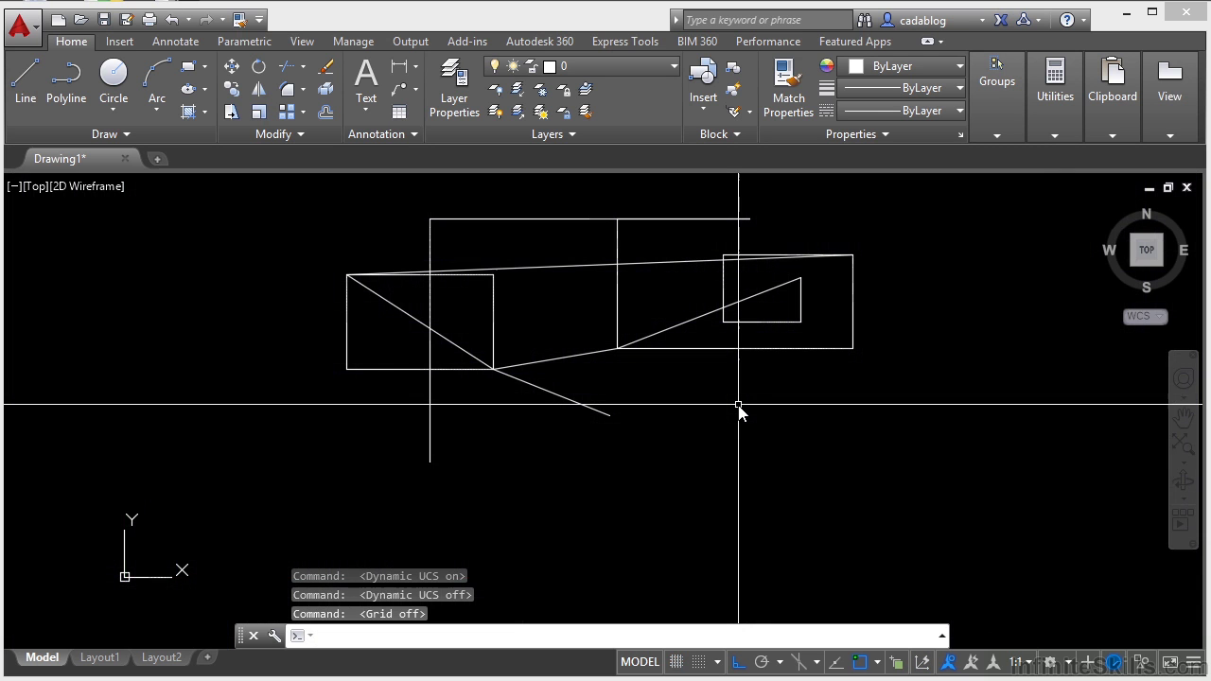
key("F7")
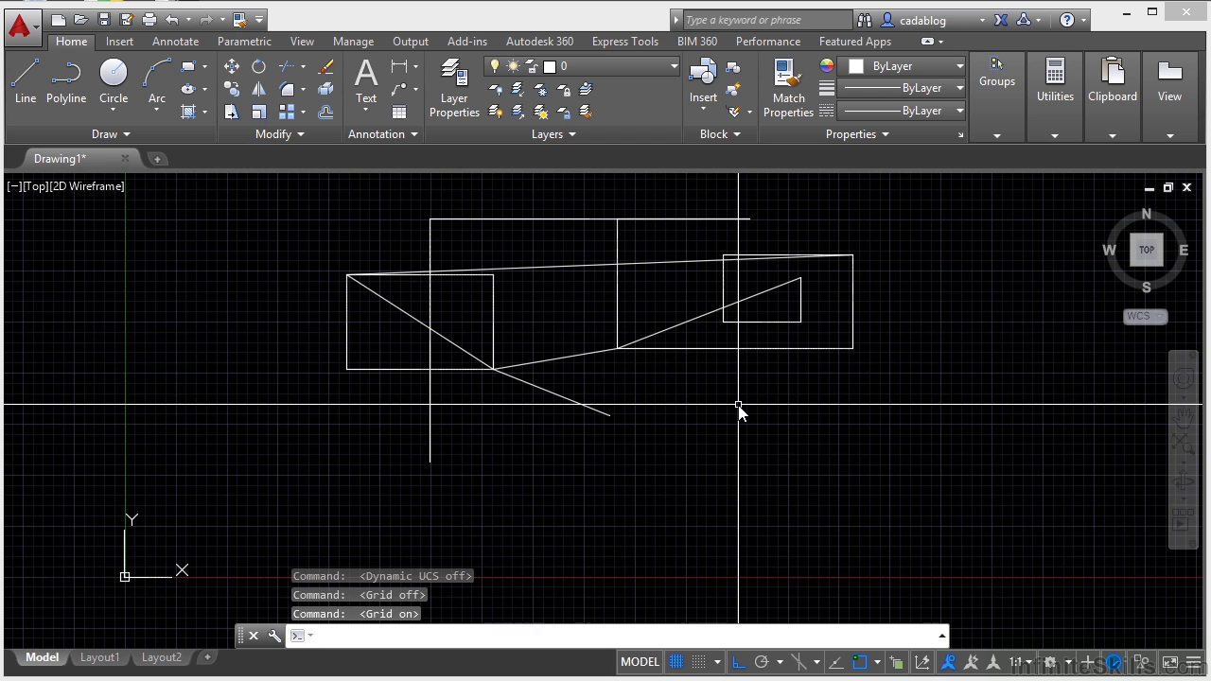
key("F7")
key("F7")
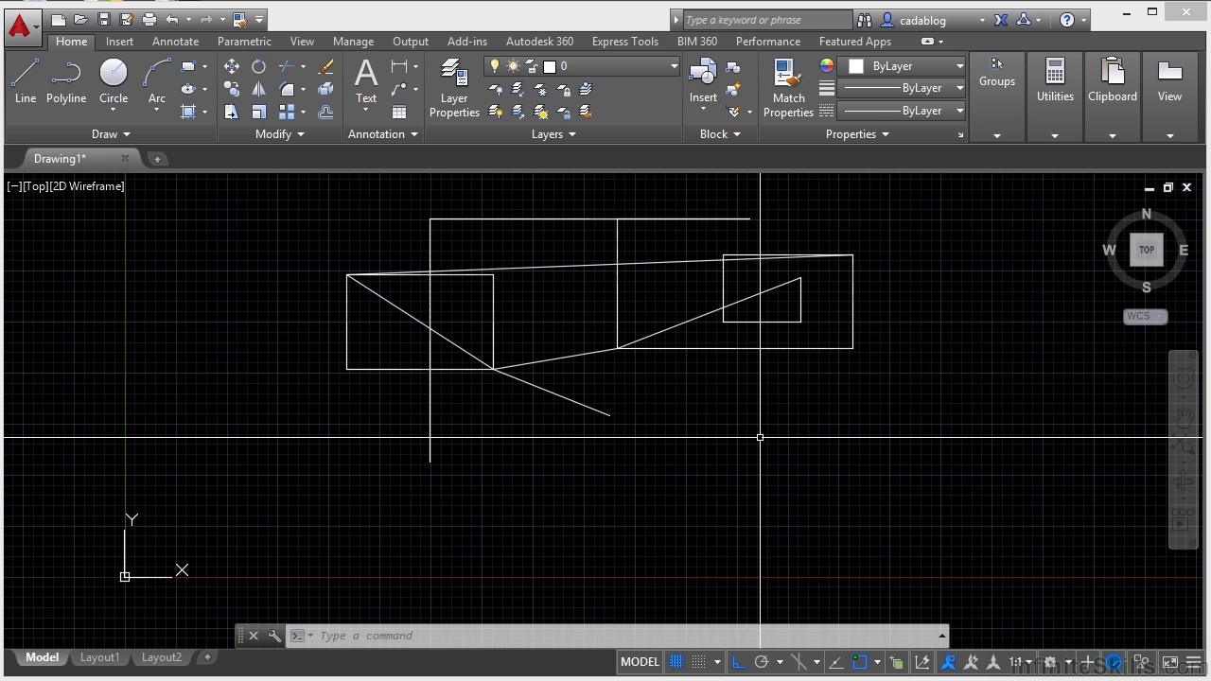
type("l")
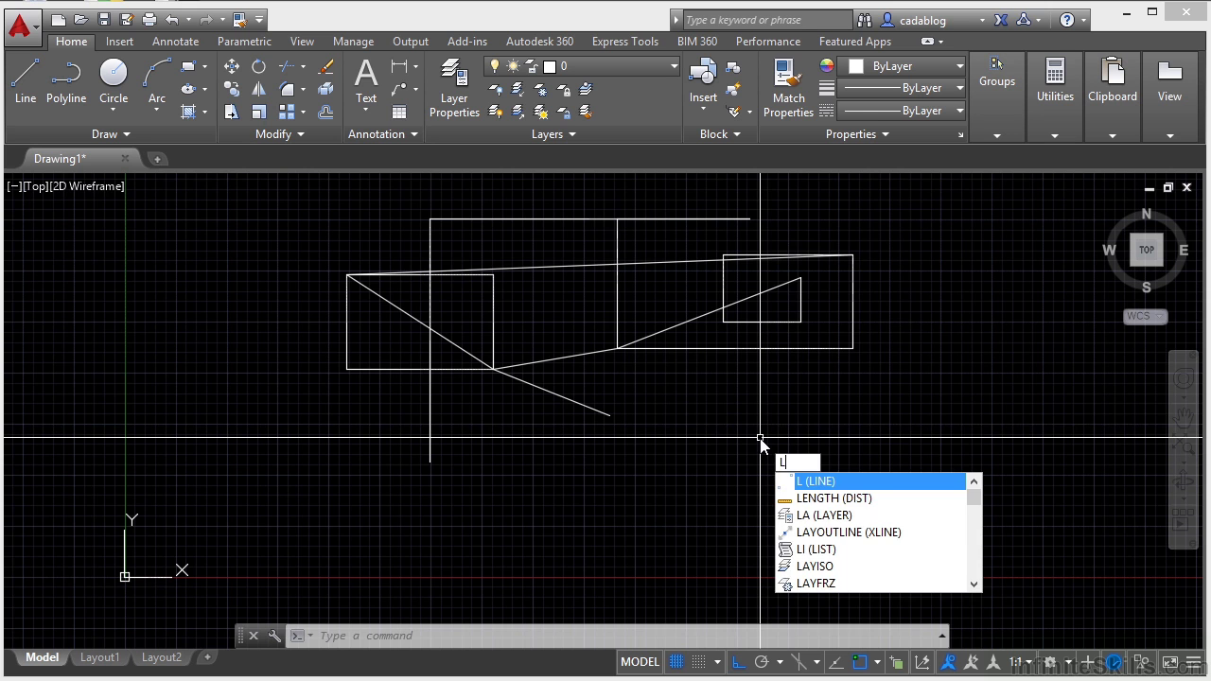
key("Return")
key("Escape")
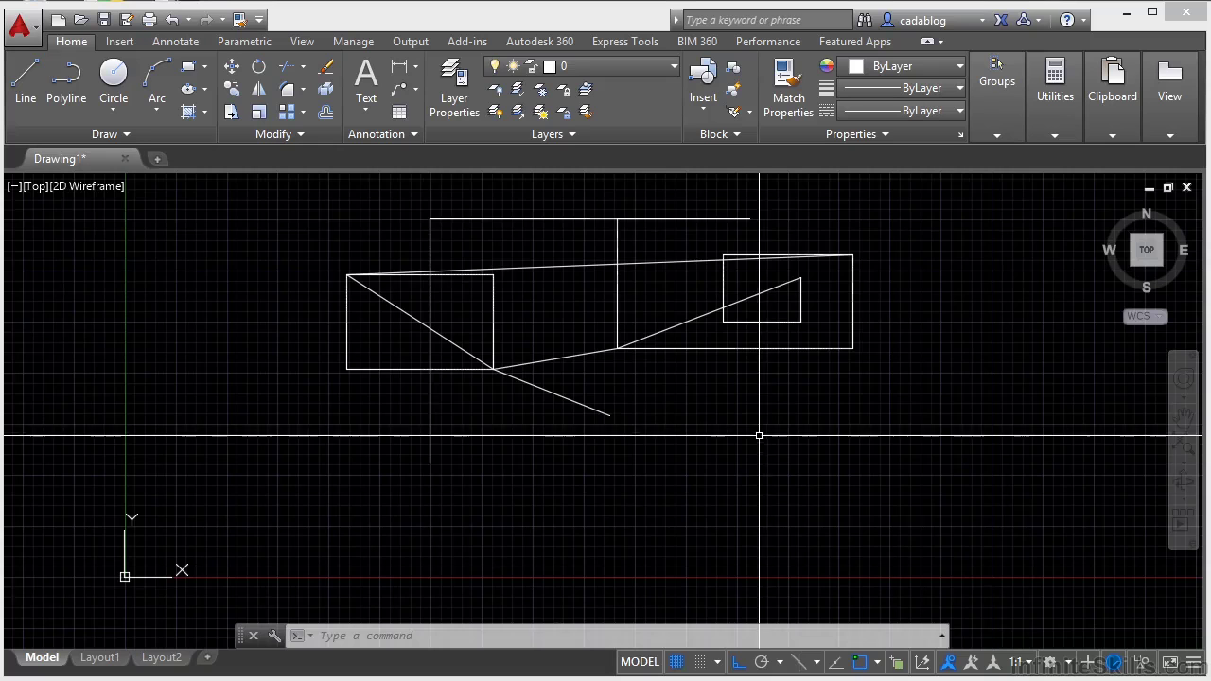
Step: Open the acad.pgp alias file in Notepad via Manage > Edit Aliases
left_click(354, 42)
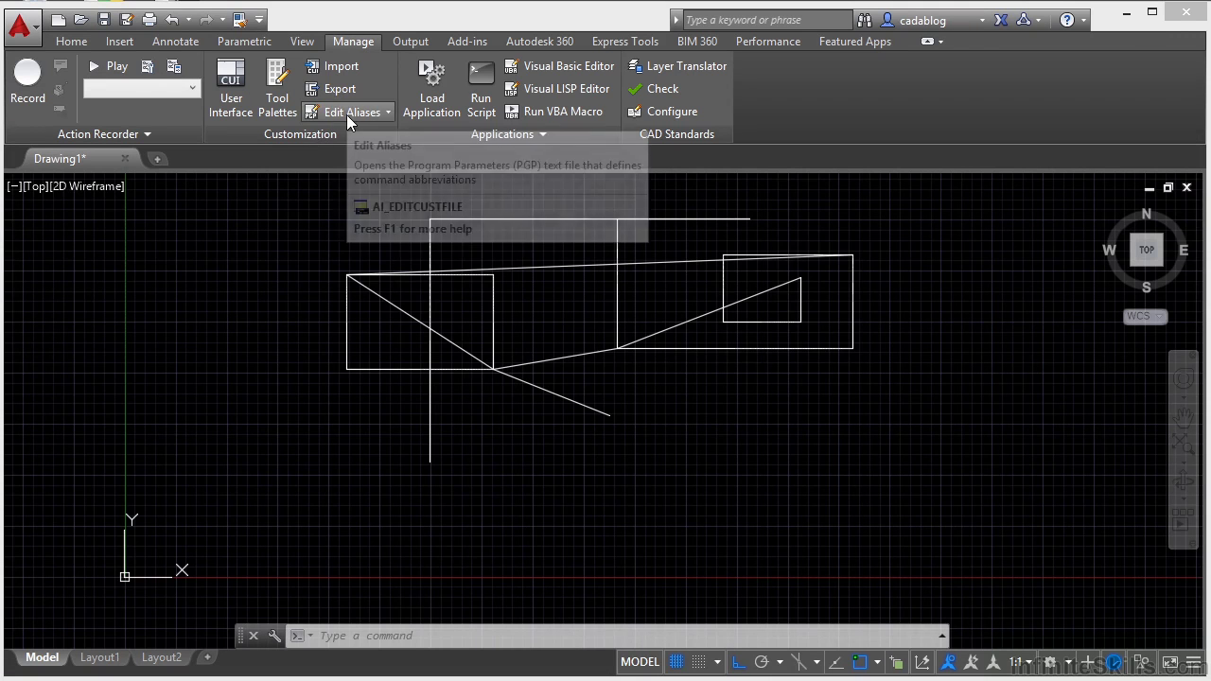
left_click(387, 112)
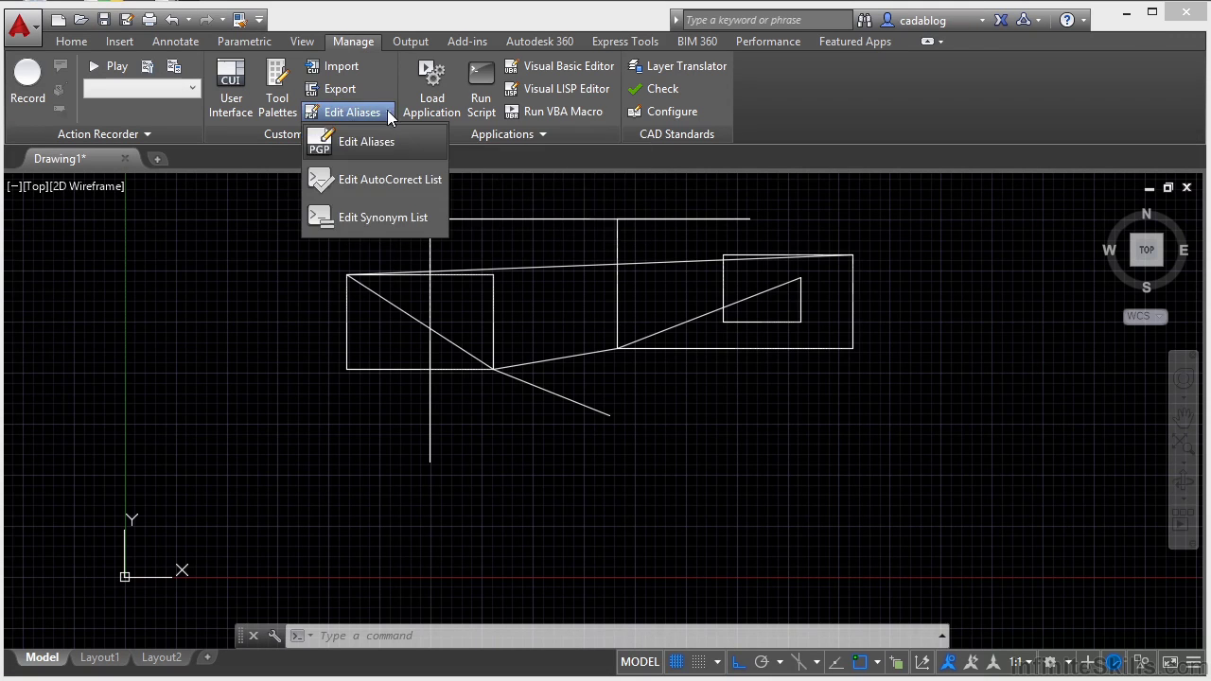
left_click(360, 141)
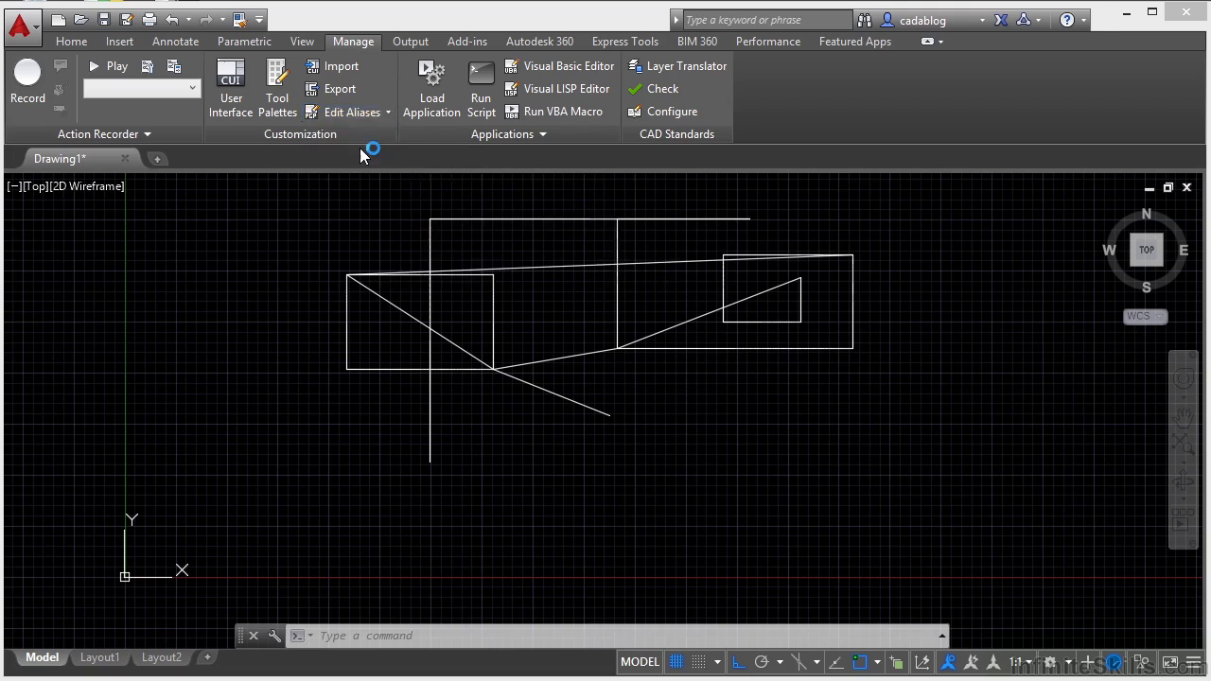
Step: Scroll acad.pgp down to the alias list beginning with 3A, *3DARRAY
scroll(367, 224, "down", 14)
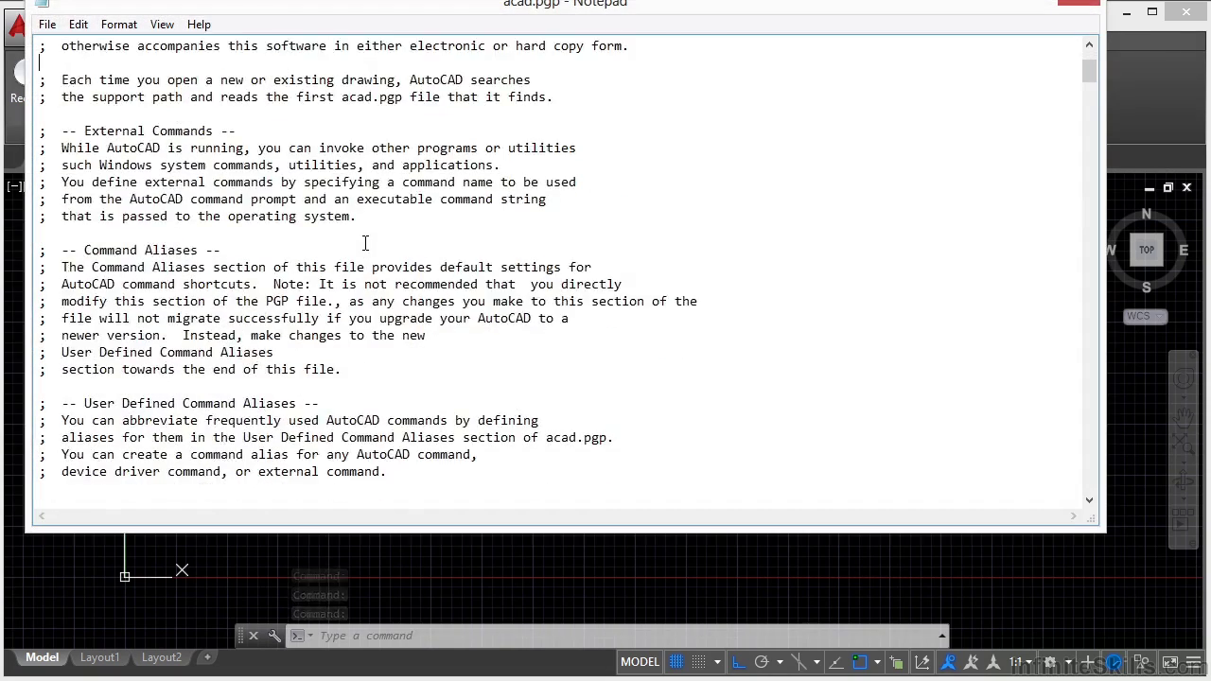
scroll(97, 242, "down", 7)
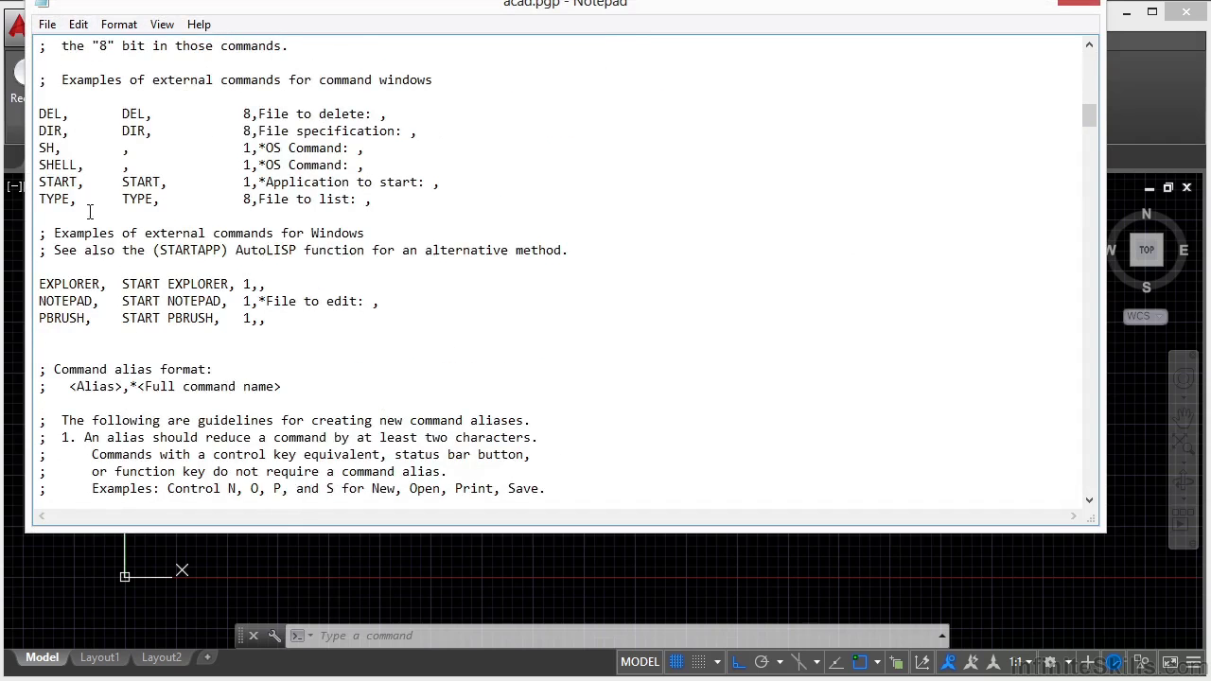
scroll(91, 212, "down", 3)
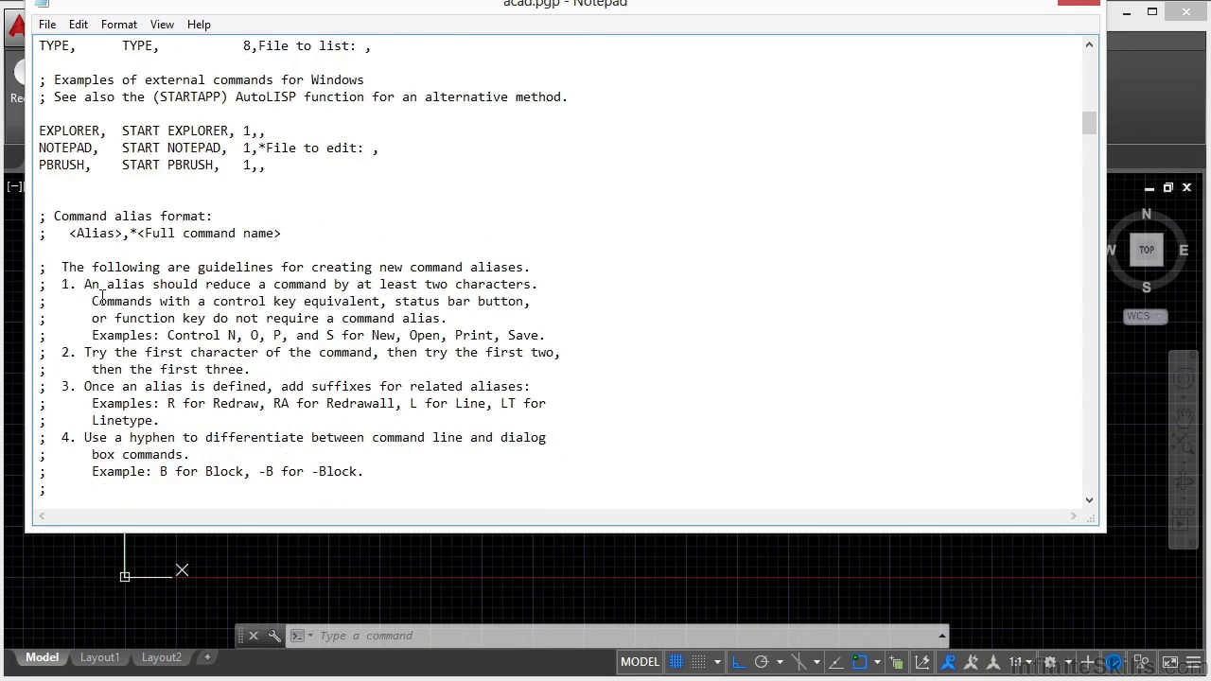
scroll(104, 298, "down", 11)
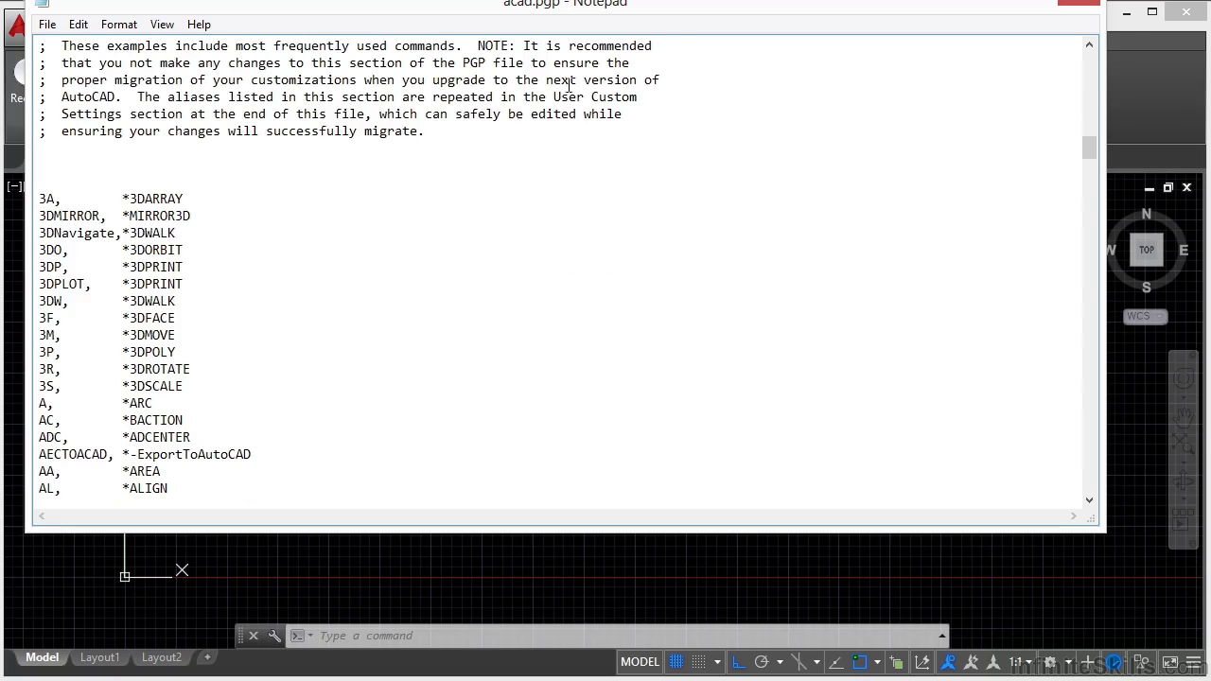
mouse_move(1086, 154)
left_mouse_down()
mouse_move(1088, 106)
mouse_move(1088, 163)
left_mouse_up()
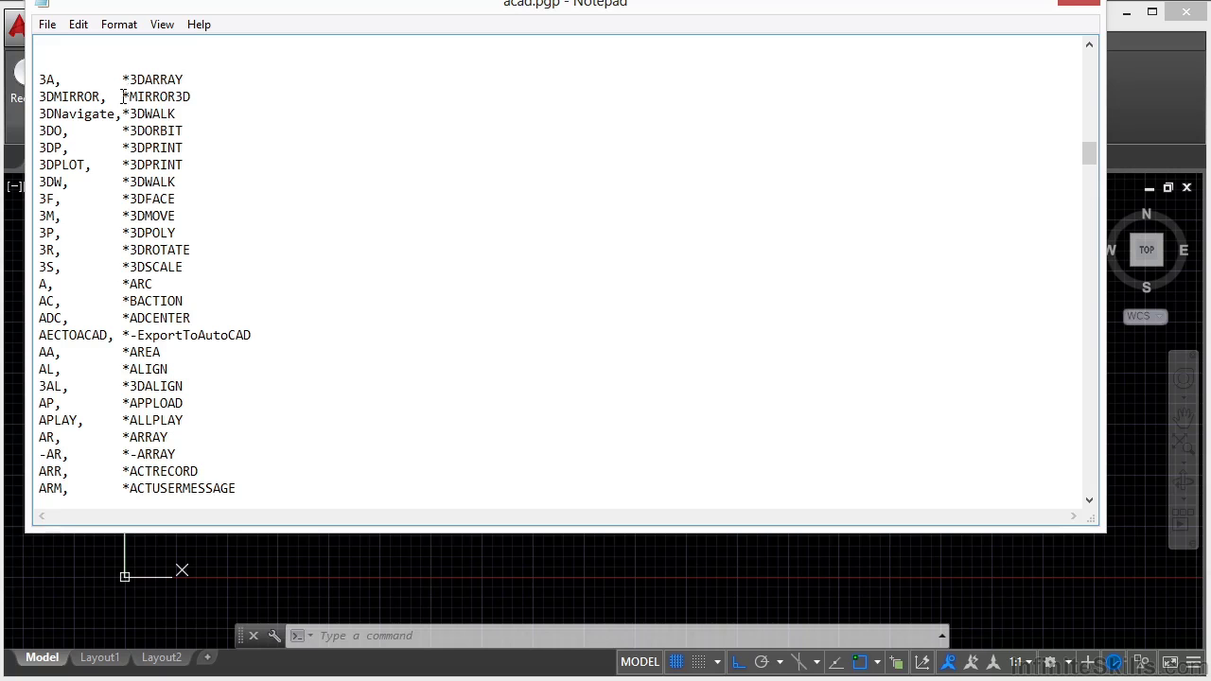
Step: Select and deselect the 3A alias text, then scroll to the User Defined Command Aliases section
left_click_drag(45, 81, 55, 83)
left_click(68, 96)
left_click_drag(1088, 154, 1086, 506)
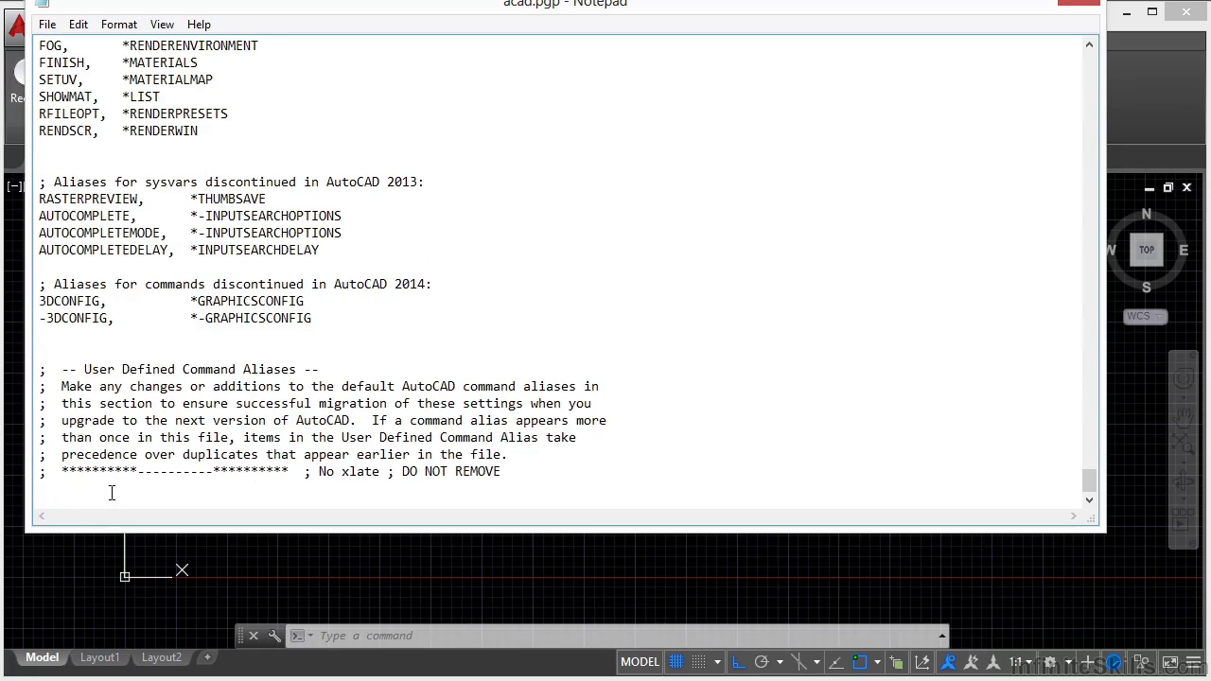
Step: Add a blank line at the end of acad.pgp and close Notepad, bringing up the save prompt
key("Return")
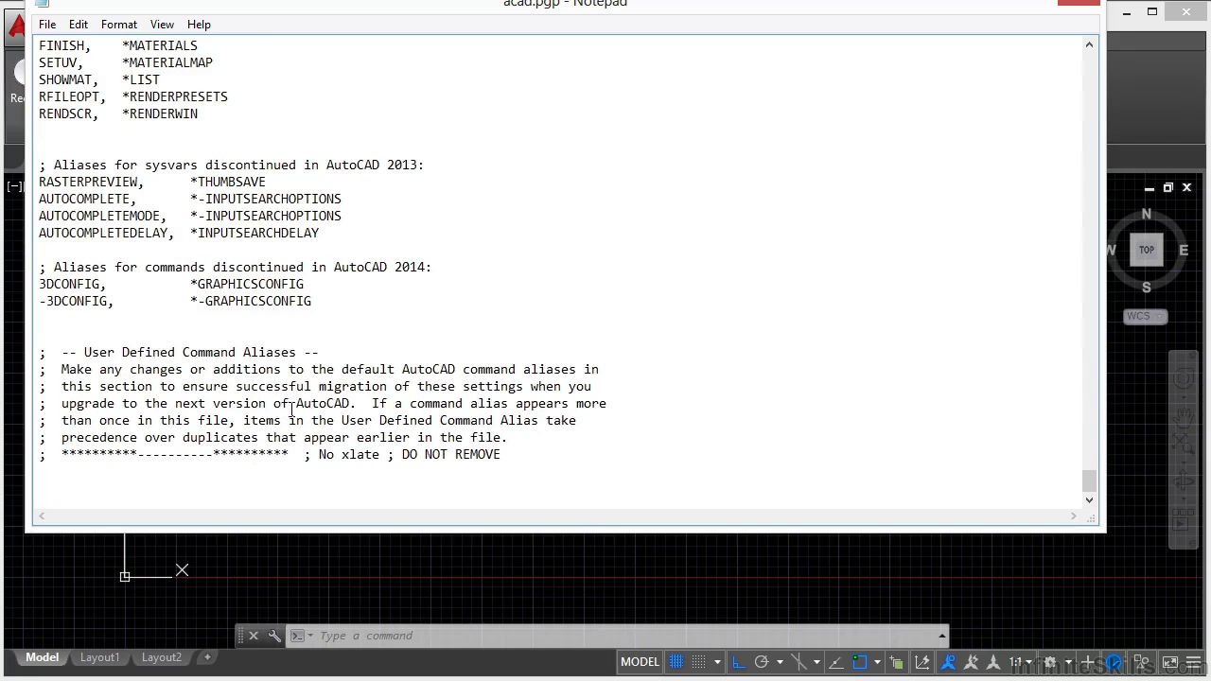
scroll(291, 405, "up", 2)
scroll(291, 405, "up", 2)
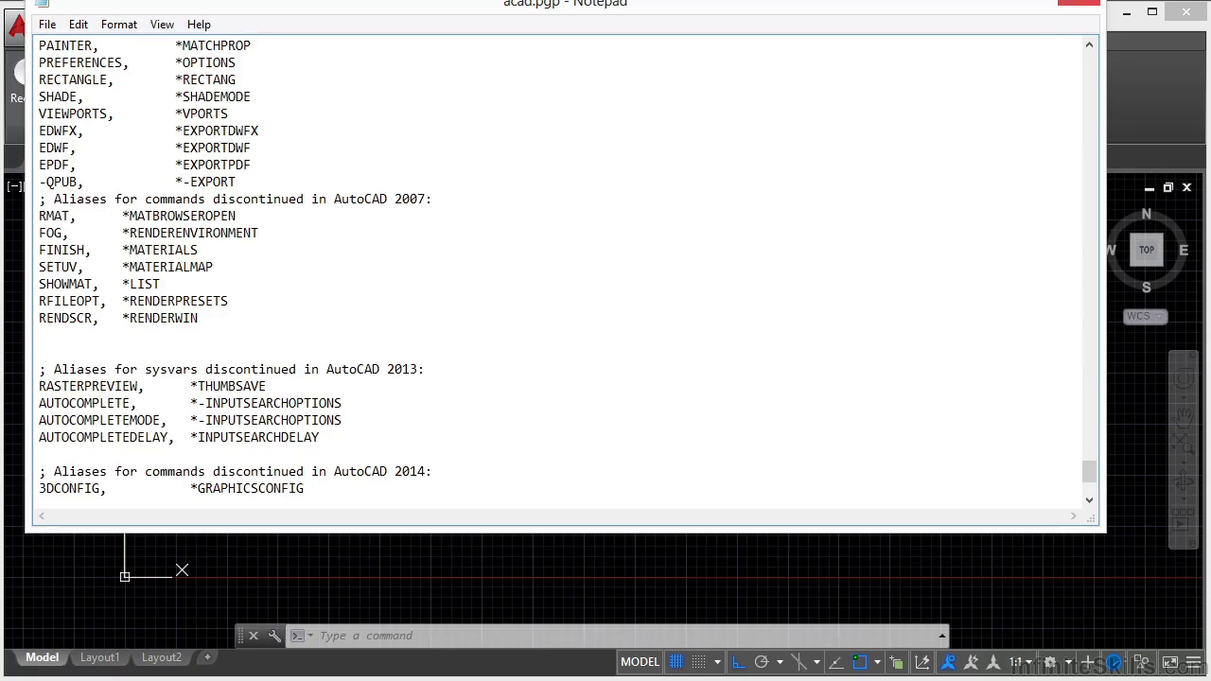
left_click(1078, 3)
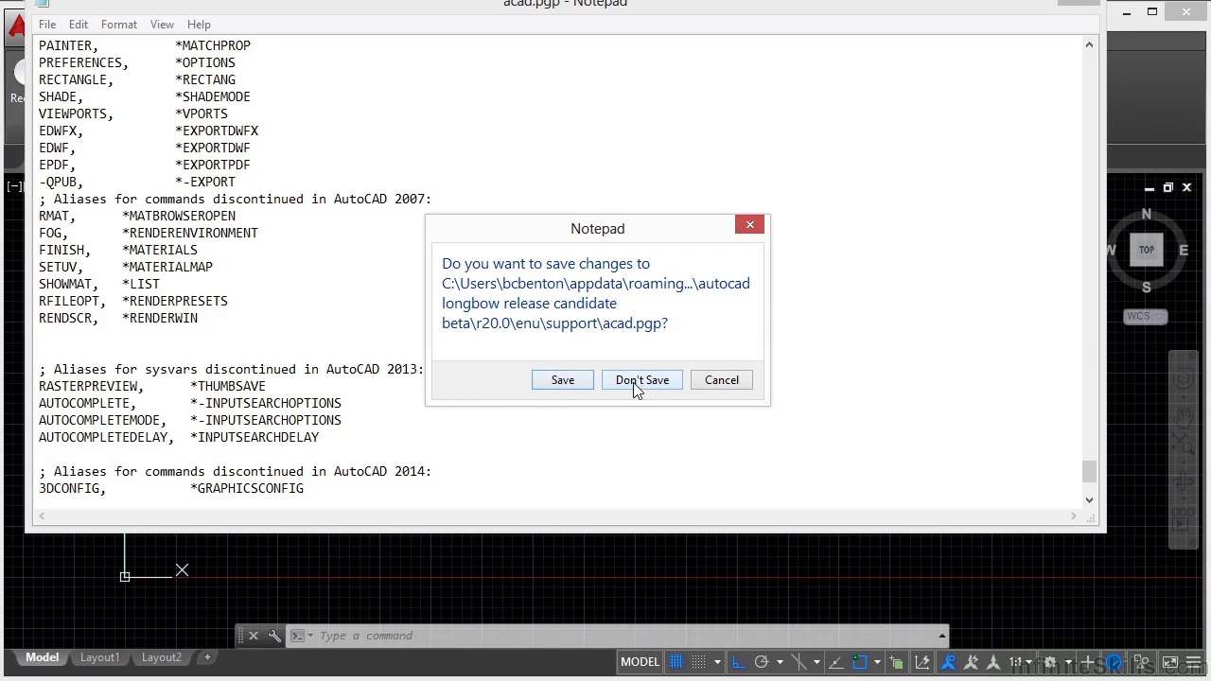
Step: Choose Don't Save to discard the acad.pgp change and return to Drawing1
left_click(673, 385)
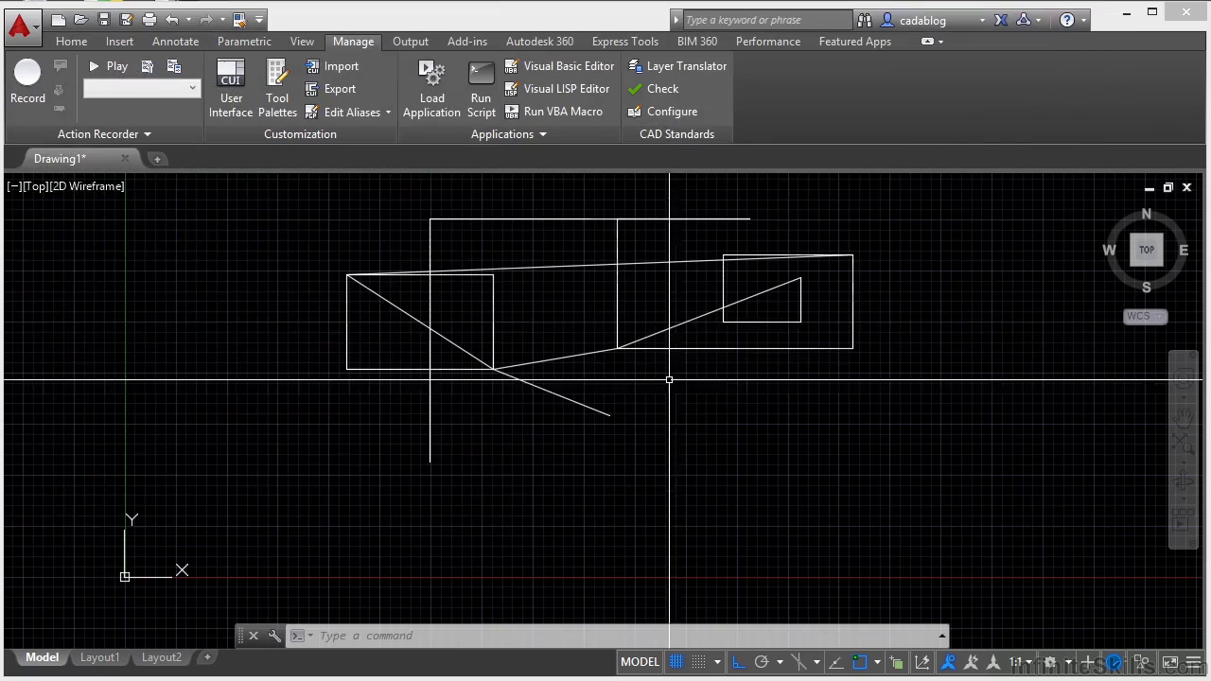